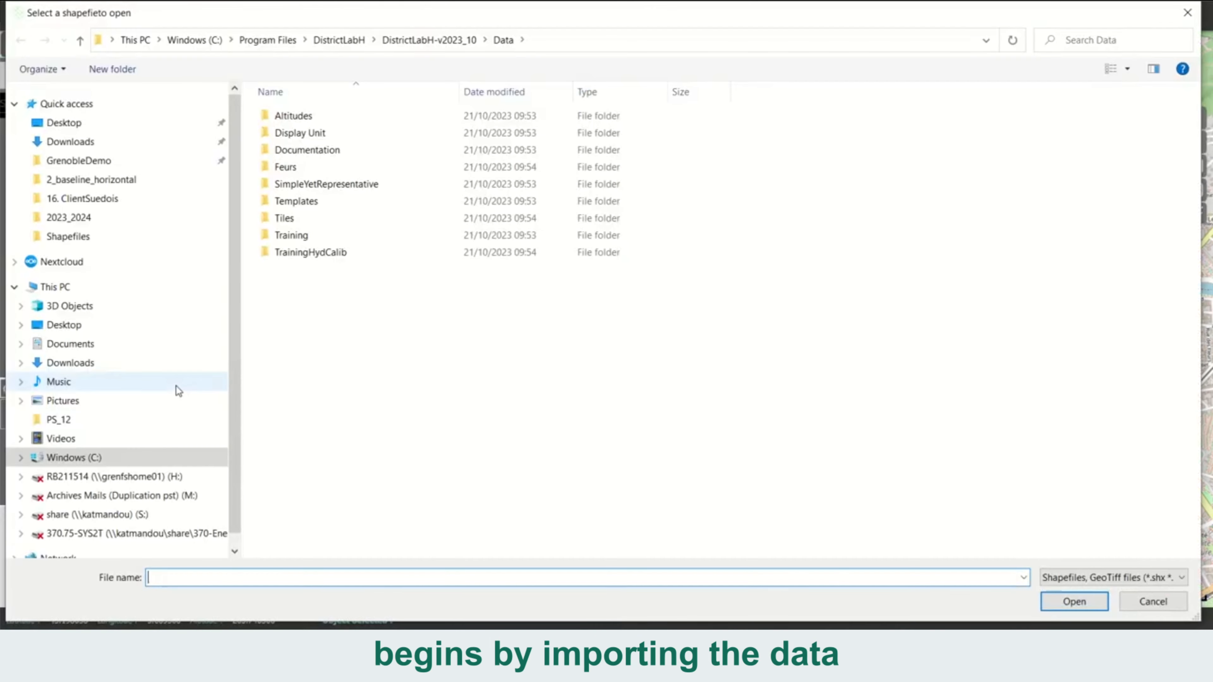
Import the SST.shx and TRONCON.shx shapefiles from the Shapefiles folder of GrenobleDemo
click(94, 161)
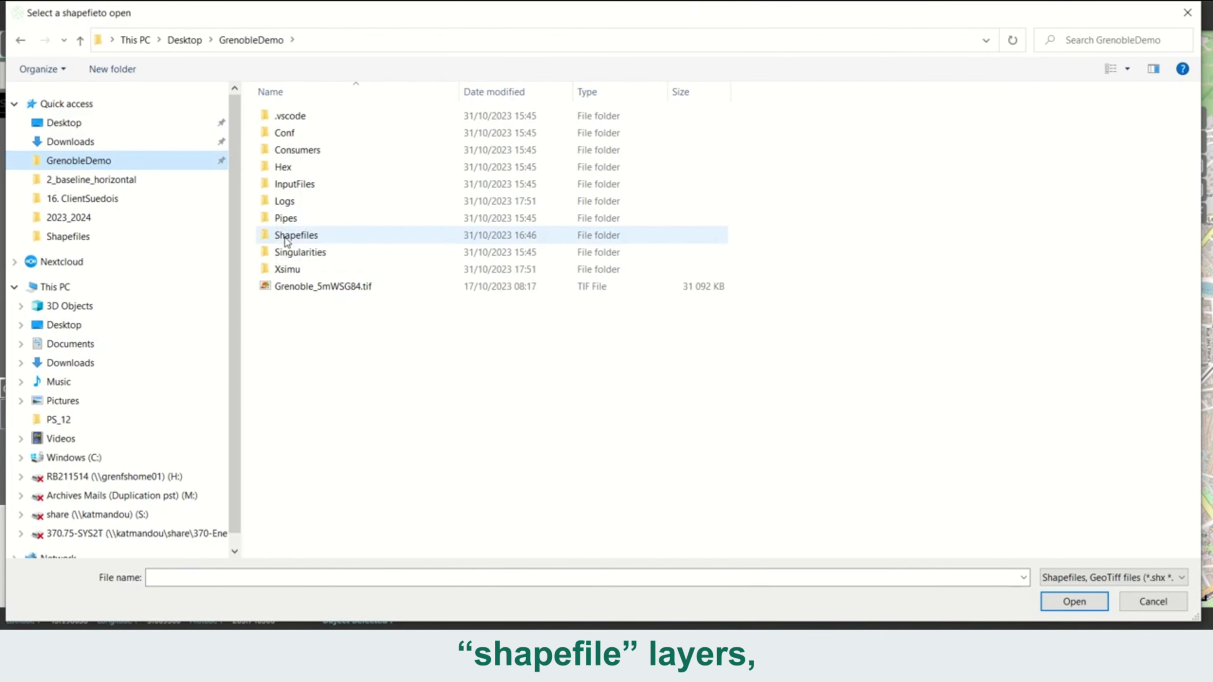
double_click(292, 235)
drag(313, 145, 306, 113)
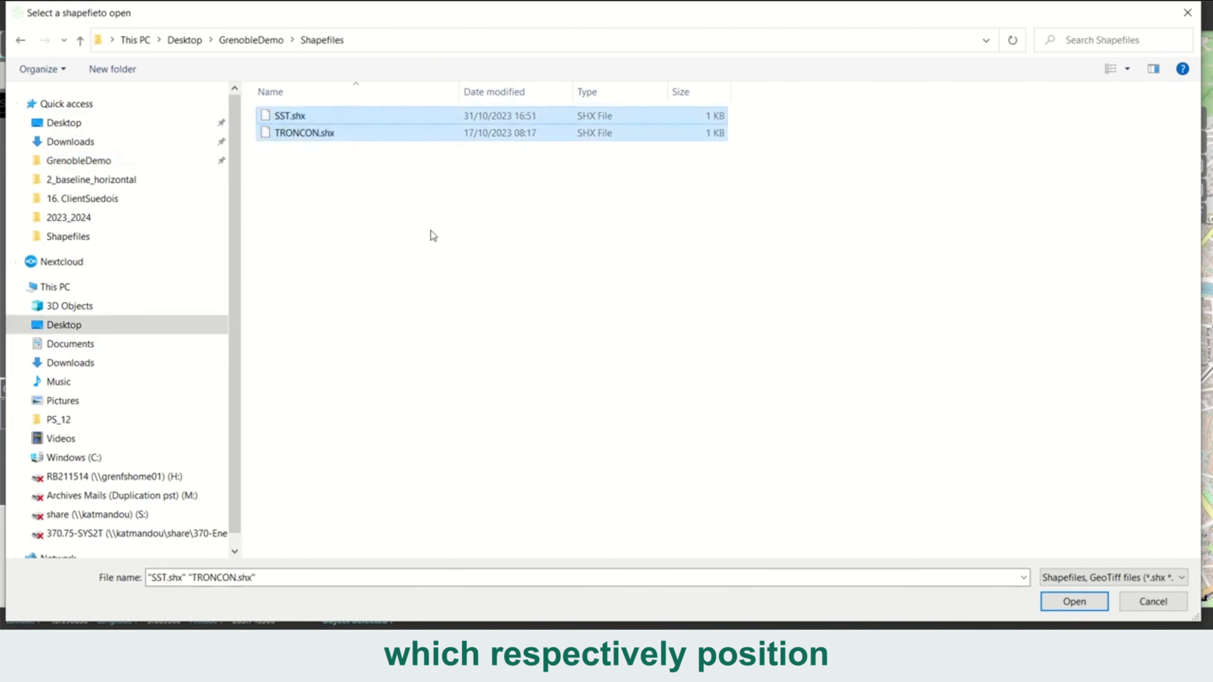
click(1082, 599)
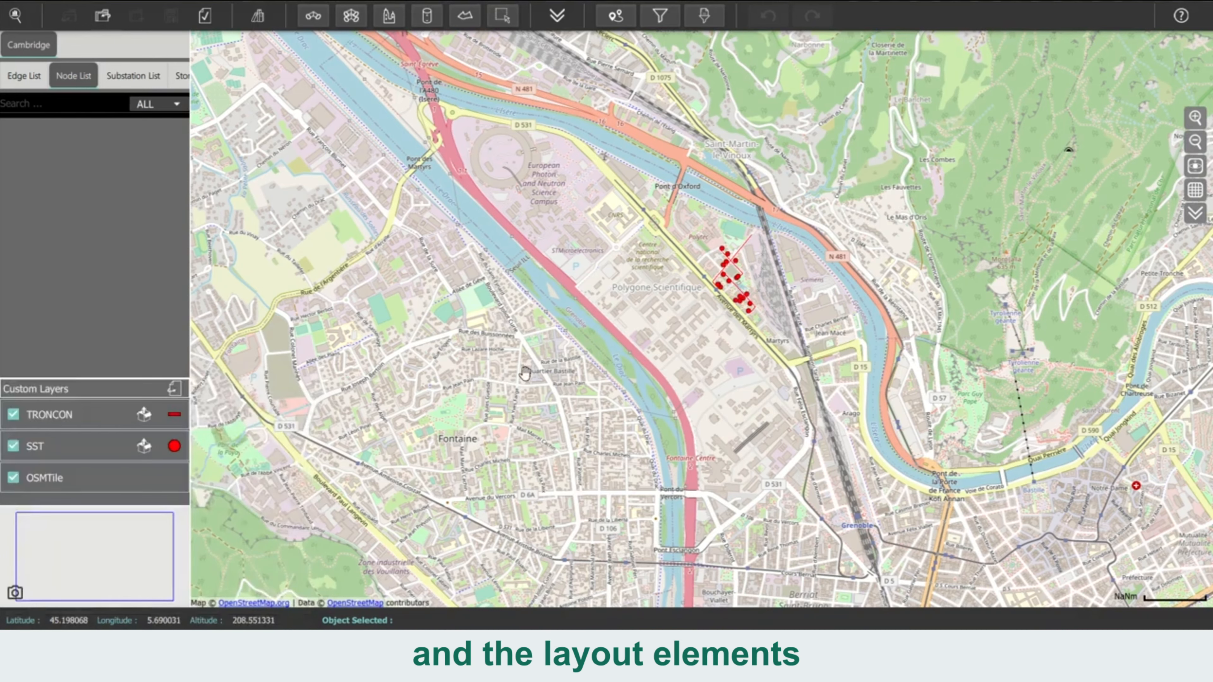
Hide the OSMTile background layer and inspect the gaps between the pipe polylines and the substation points up close
scroll(779, 275, up, 4)
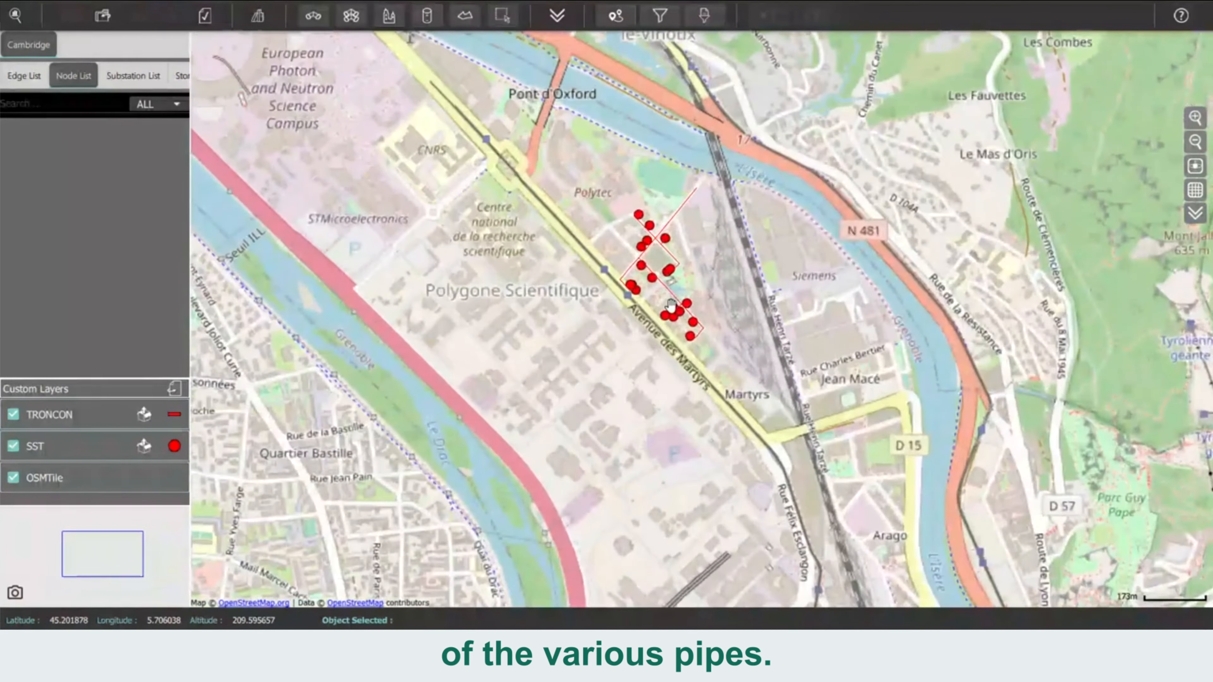
scroll(671, 302, up, 4)
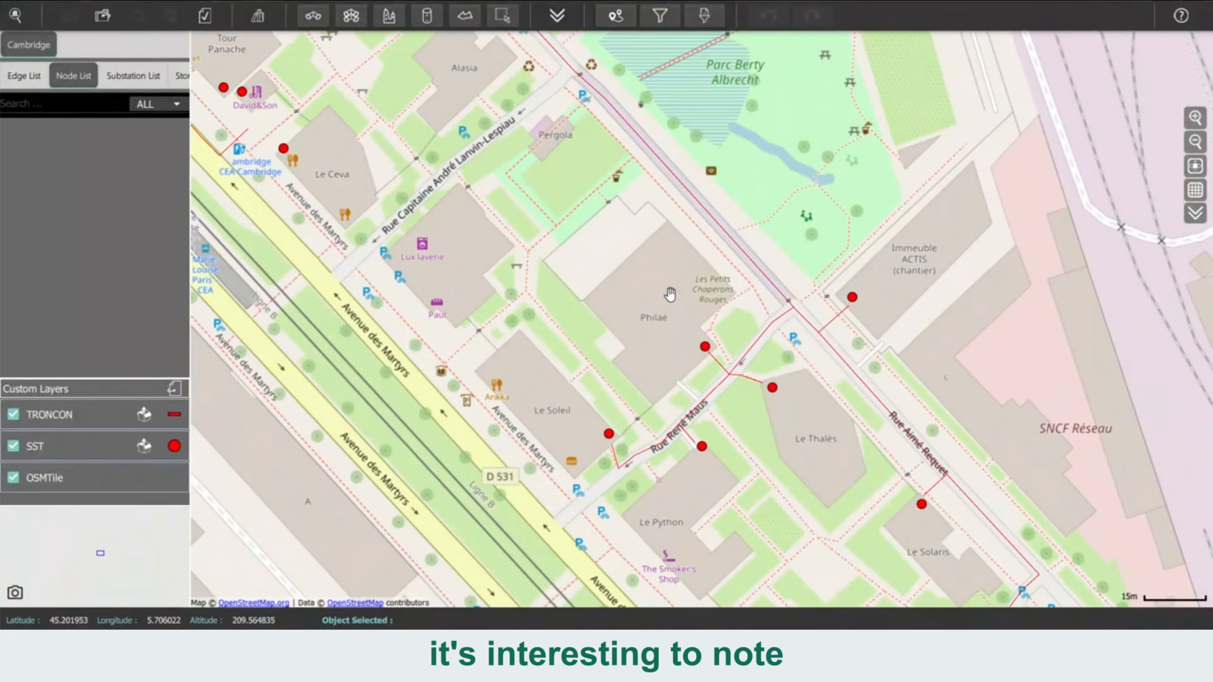
click(13, 477)
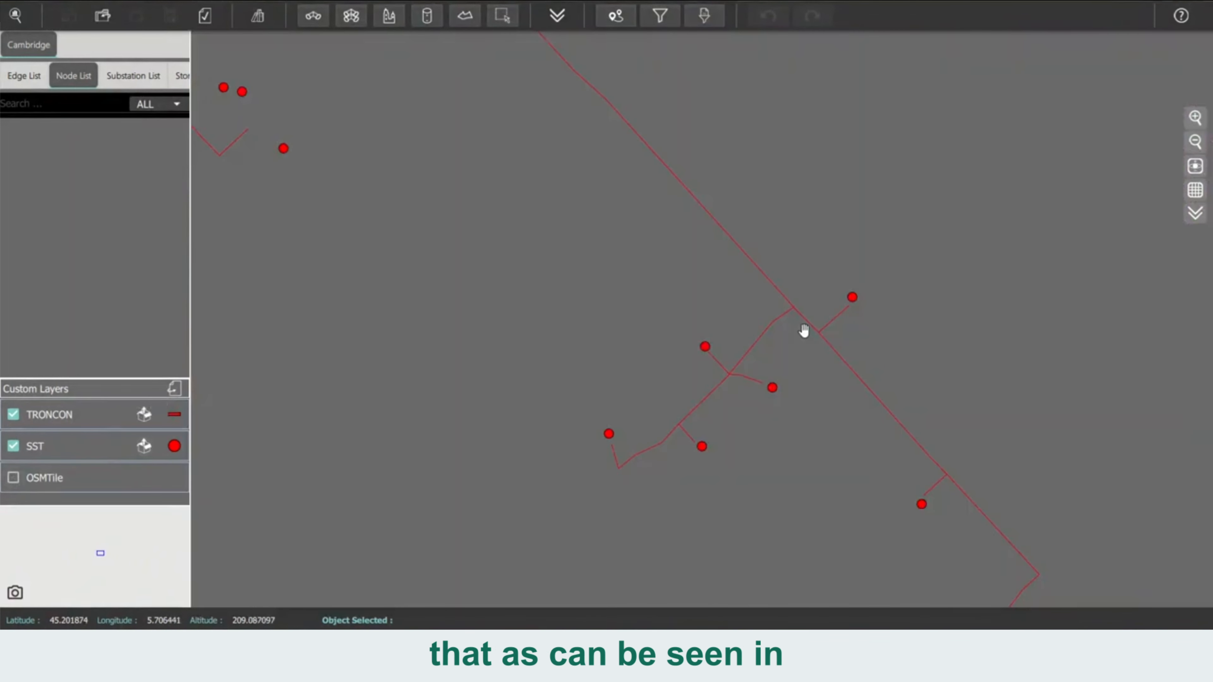
drag(804, 331, 704, 338)
scroll(704, 338, up, 3)
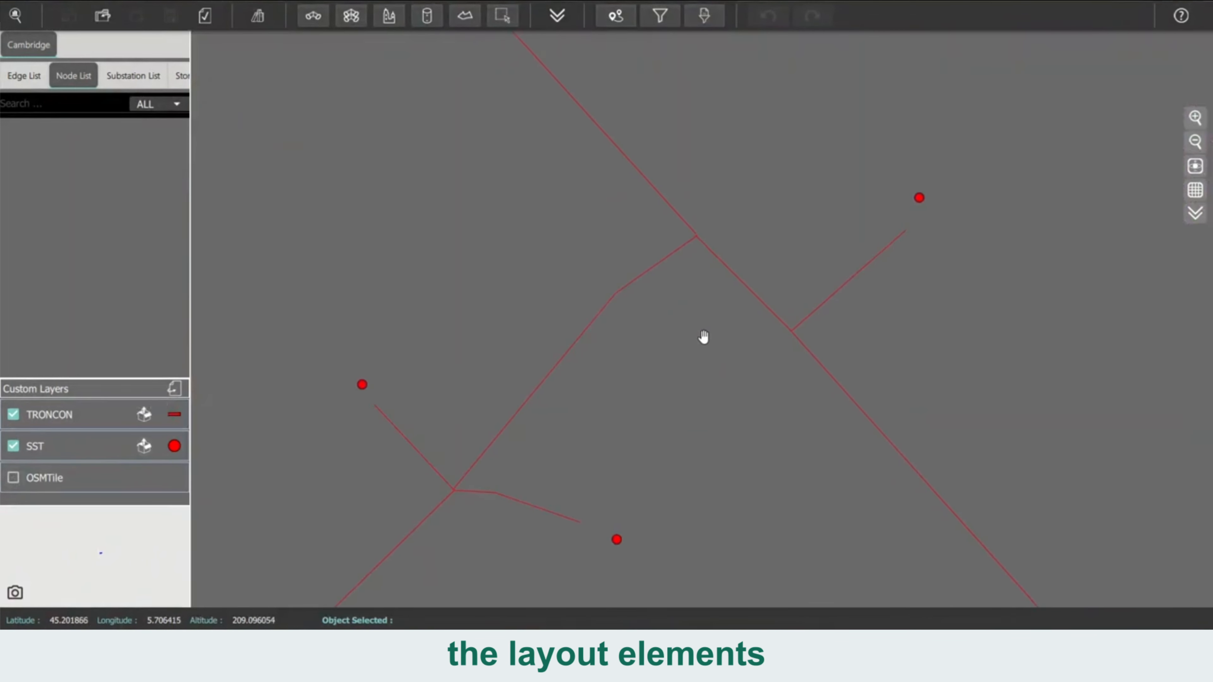
scroll(704, 337, up, 1)
drag(696, 239, 631, 336)
scroll(663, 292, up, 1)
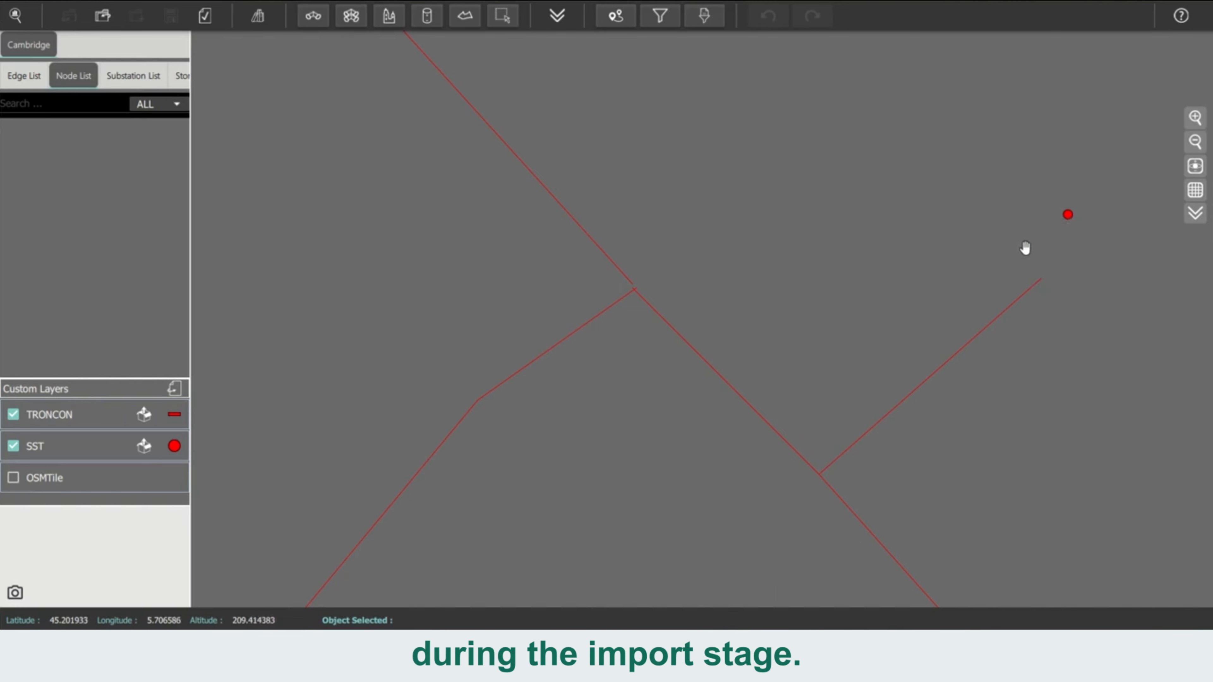
Open the Model Import Table and load the ImportEdge.json configuration
click(705, 16)
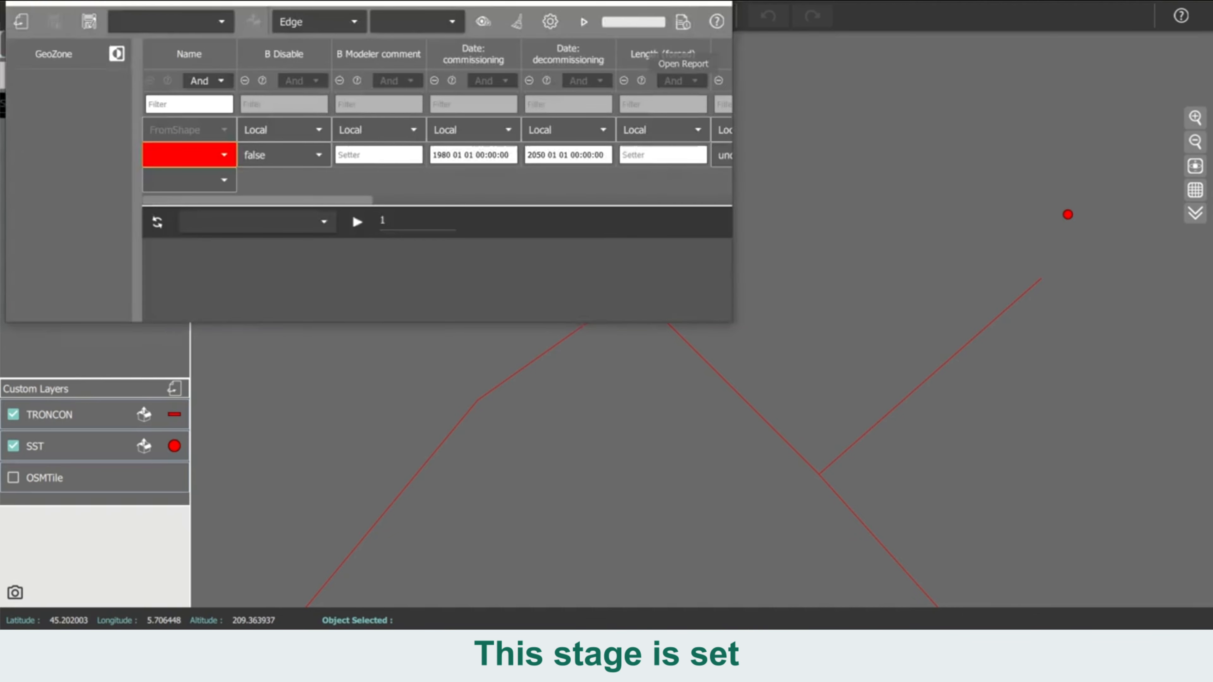
drag(574, 33, 760, 134)
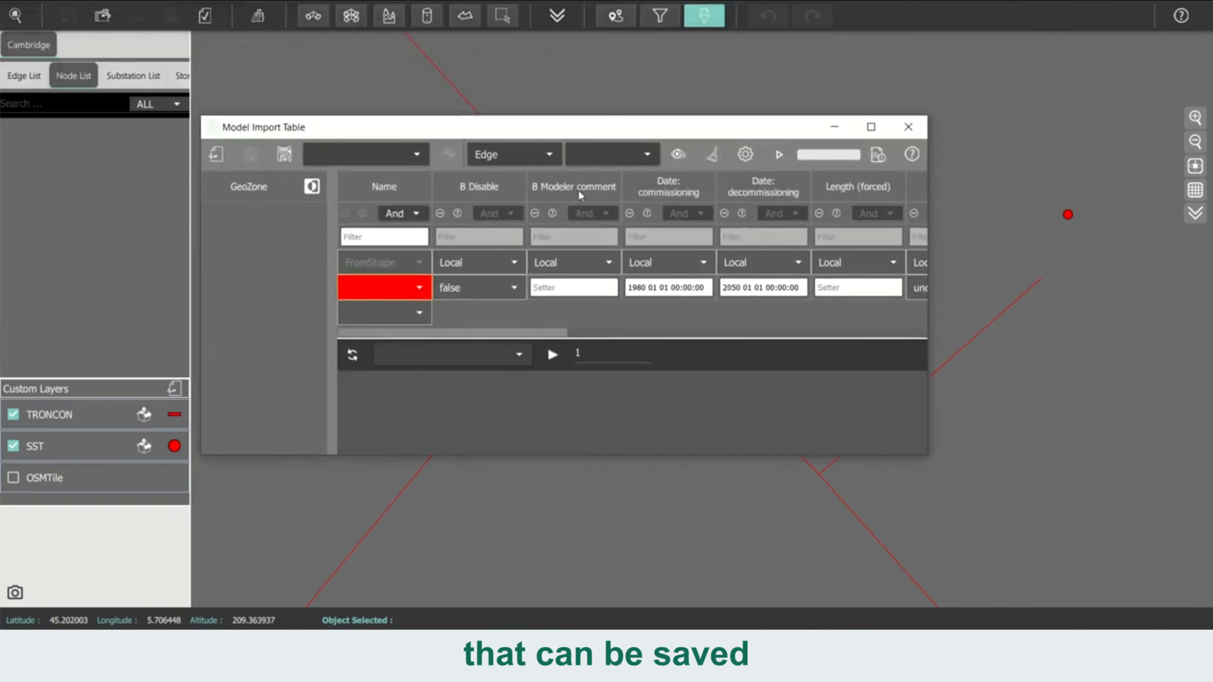
click(216, 155)
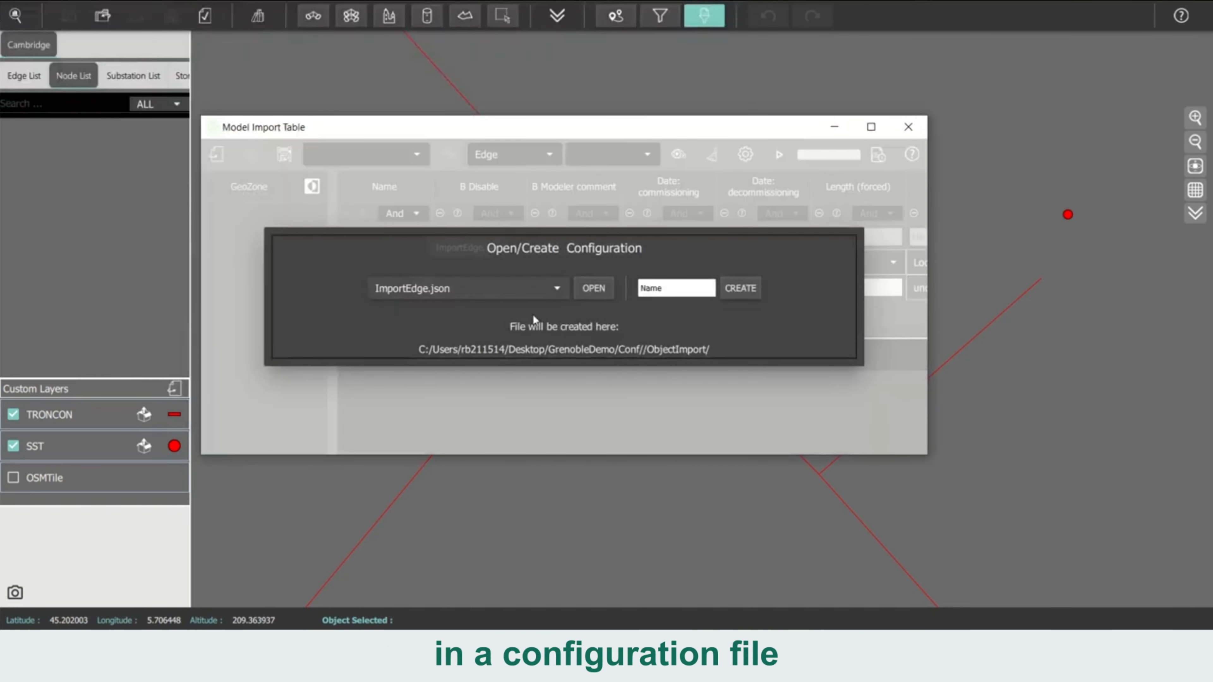
click(605, 290)
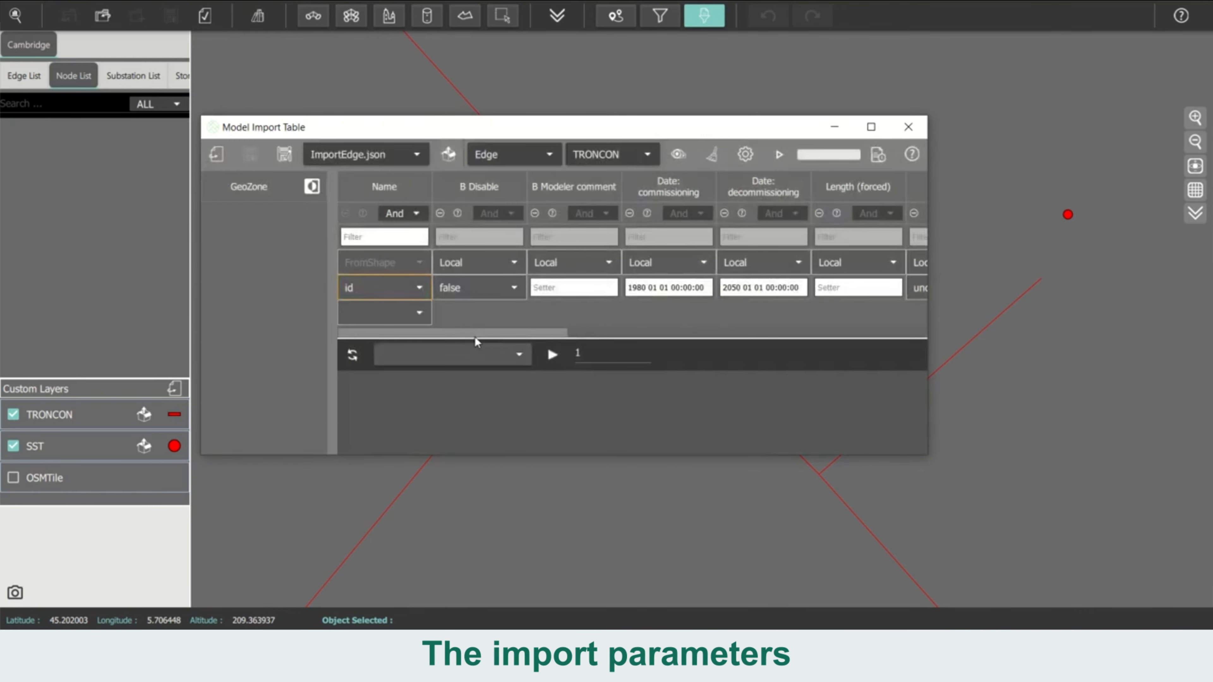
Review the edge import settings, including the pipe model and double edge parameter, and run the import of the TRONCON layer
drag(478, 334, 695, 333)
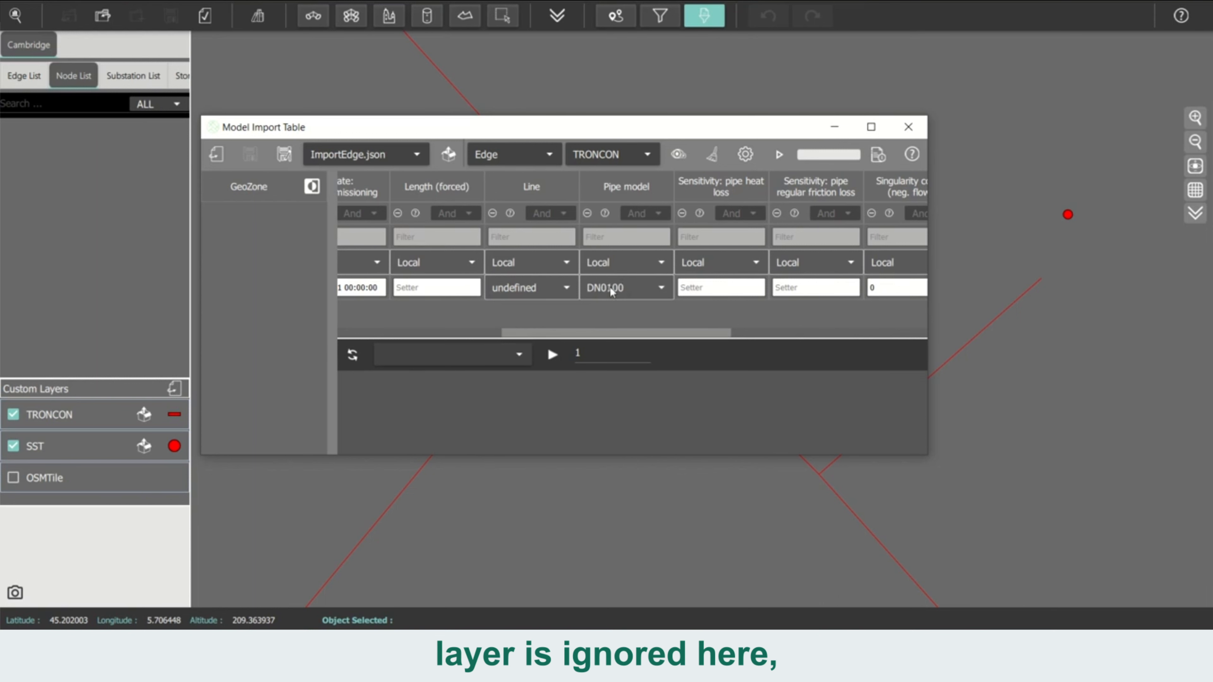
click(748, 159)
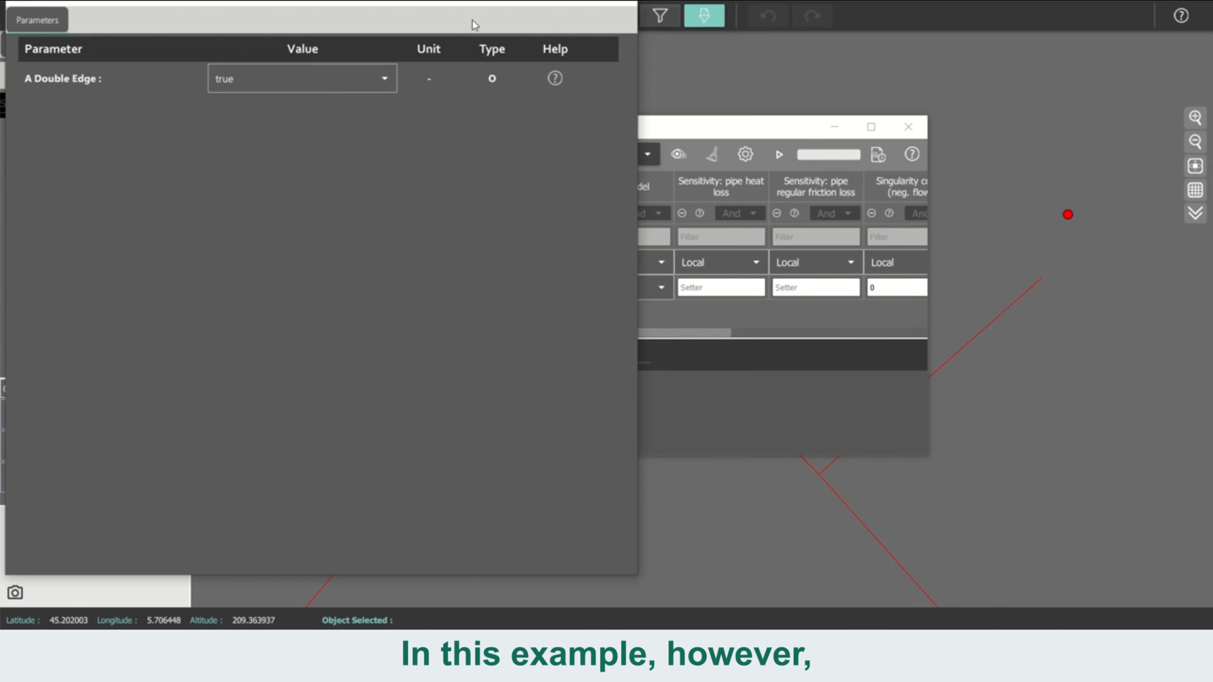
click(622, 2)
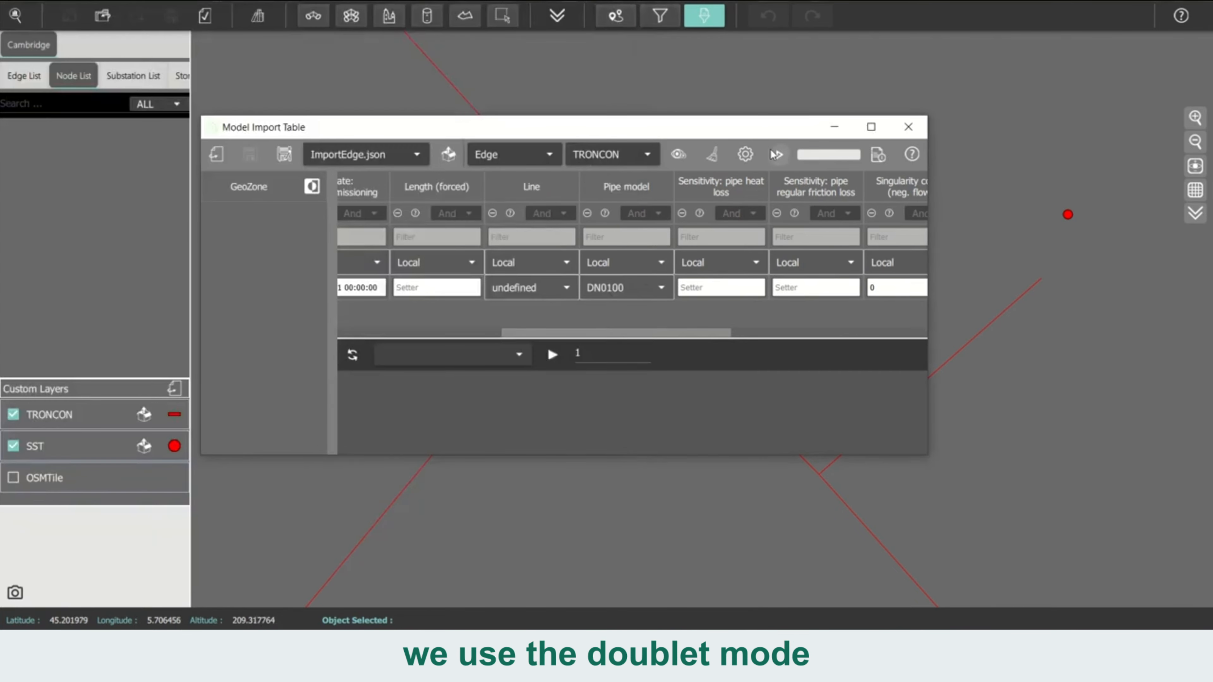
click(779, 154)
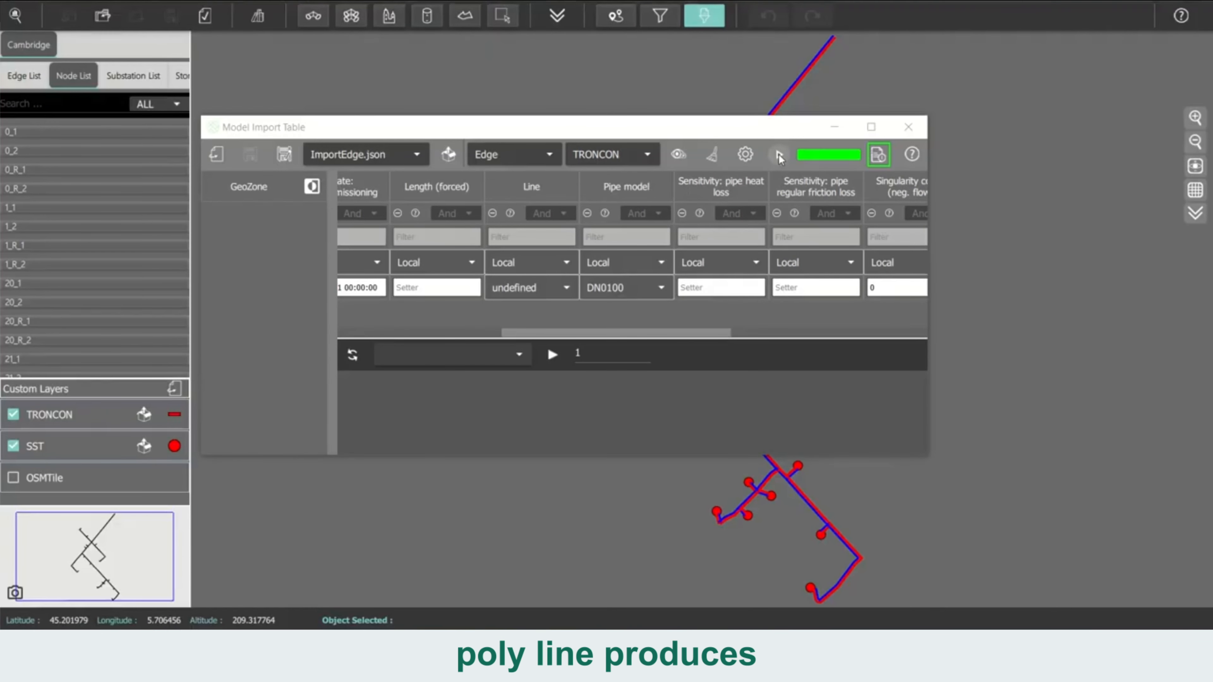
Load the ImportSst.json configuration for the consumers and update the list of import scripts
click(333, 160)
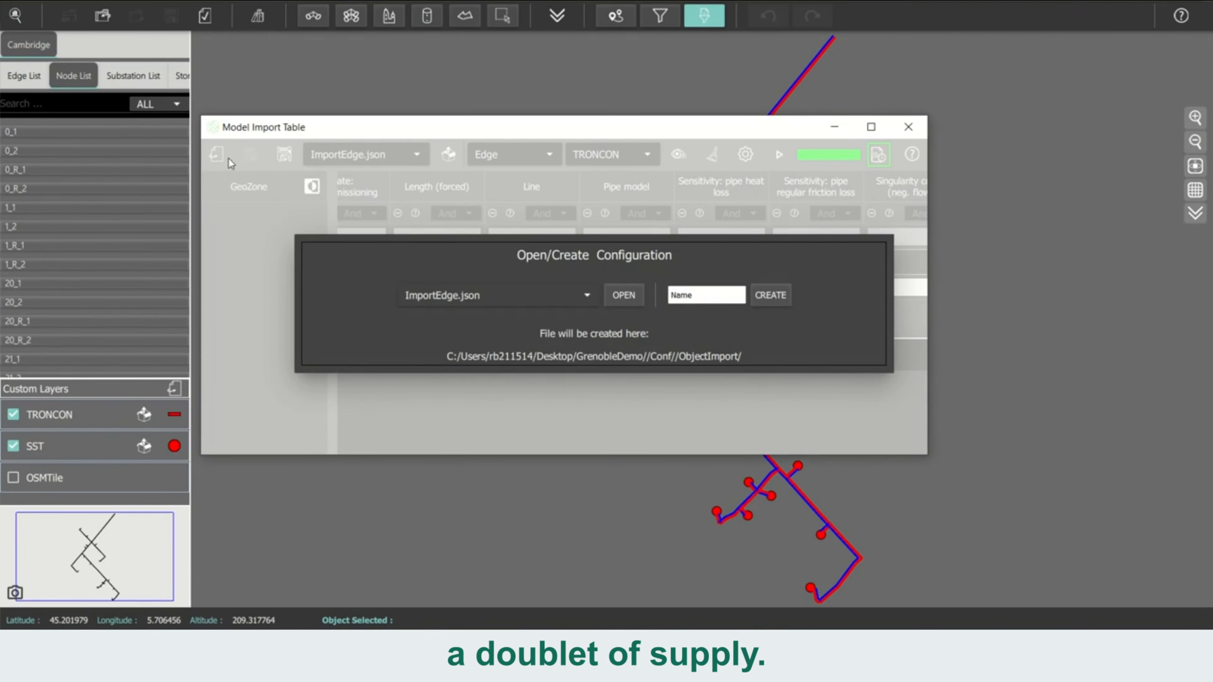
click(465, 295)
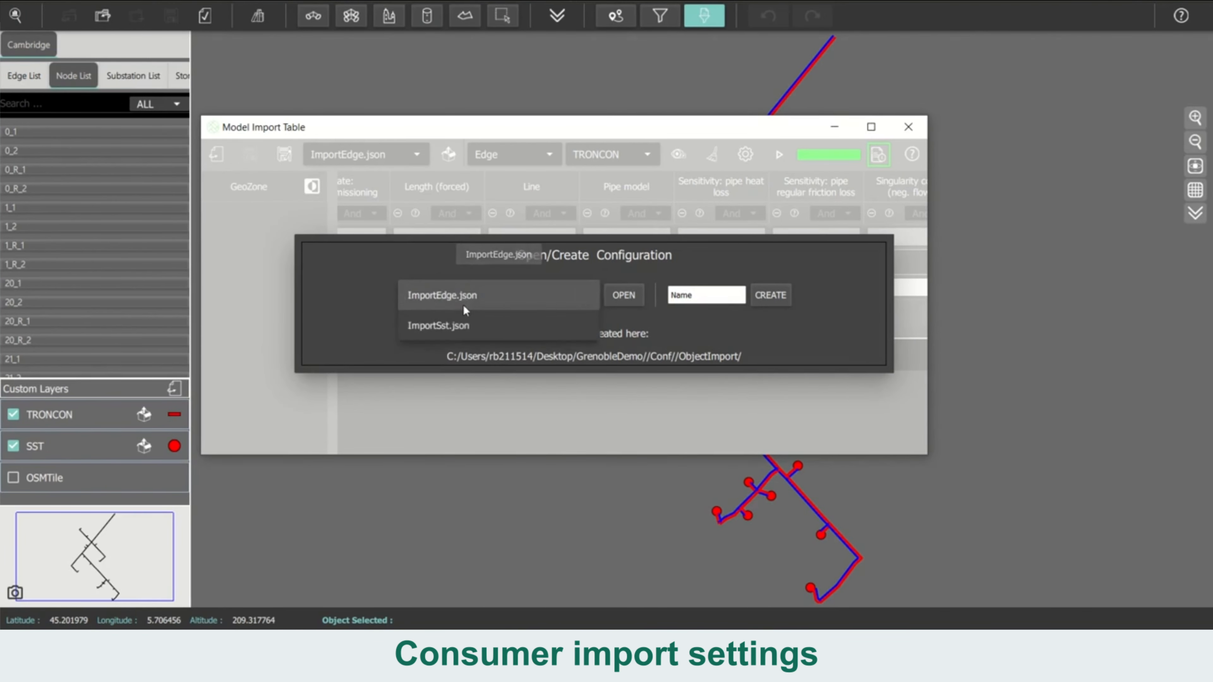
click(459, 326)
click(630, 296)
click(362, 359)
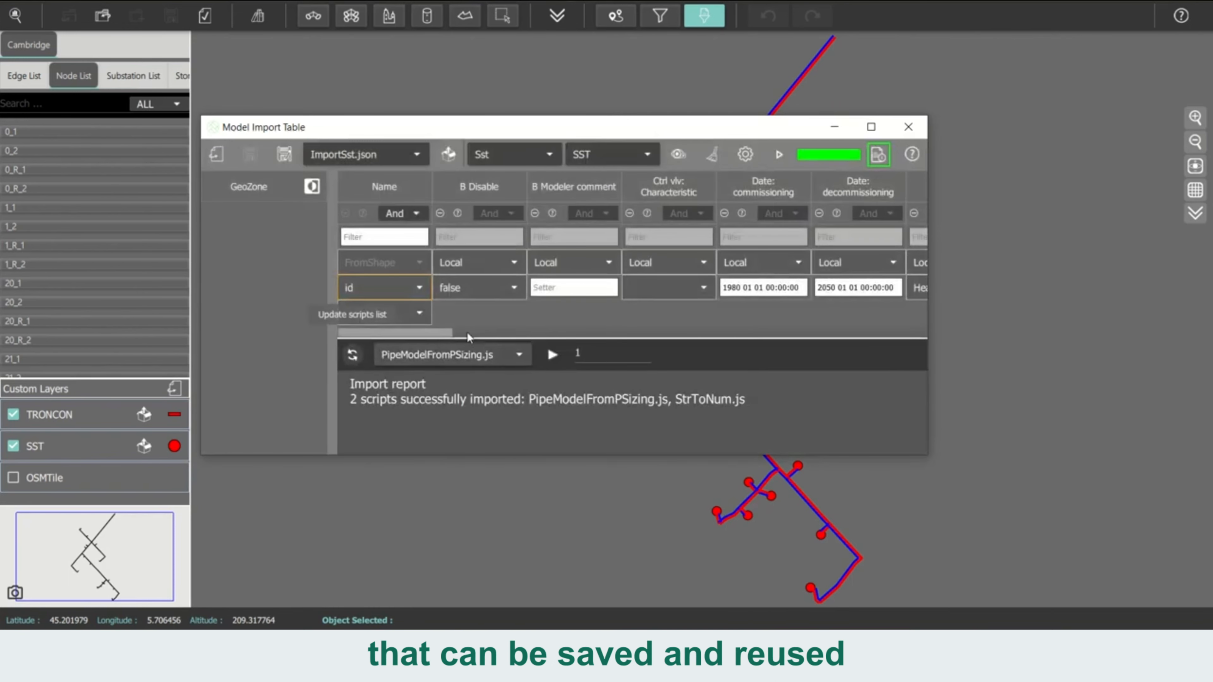
Review the substation import settings and the PipeModelFromPSizing.js script, run the import of the SST layer, and close the import table
drag(425, 335, 837, 372)
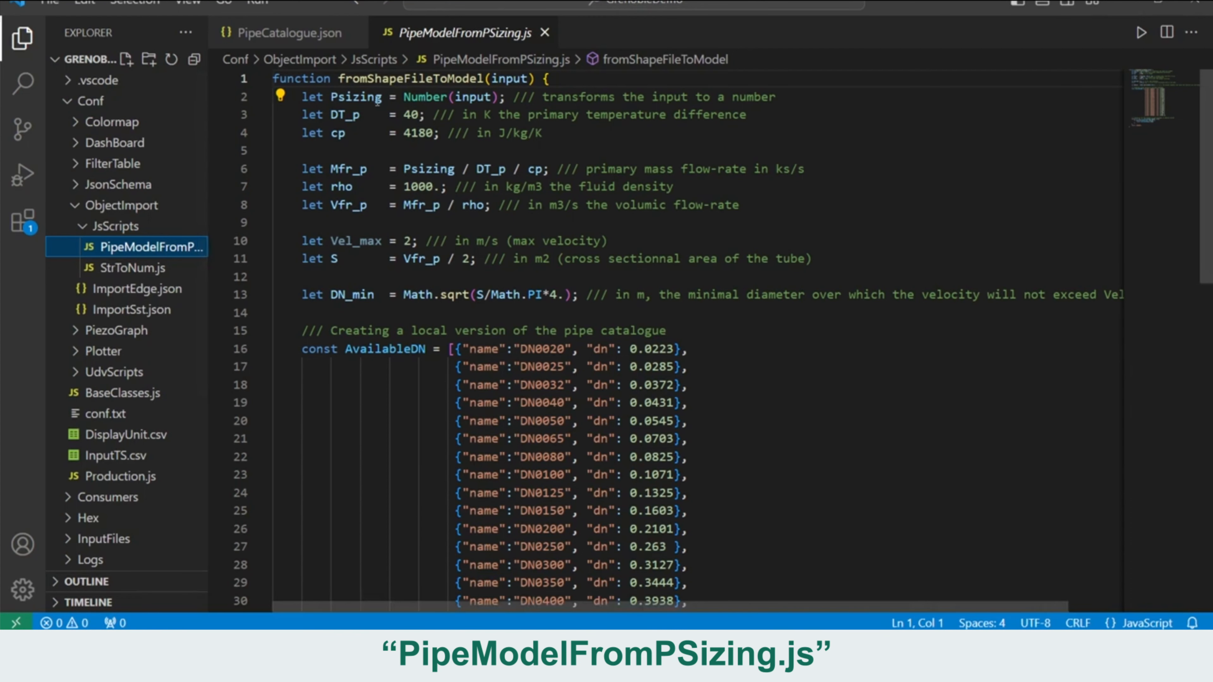
mouse_move(516, 82)
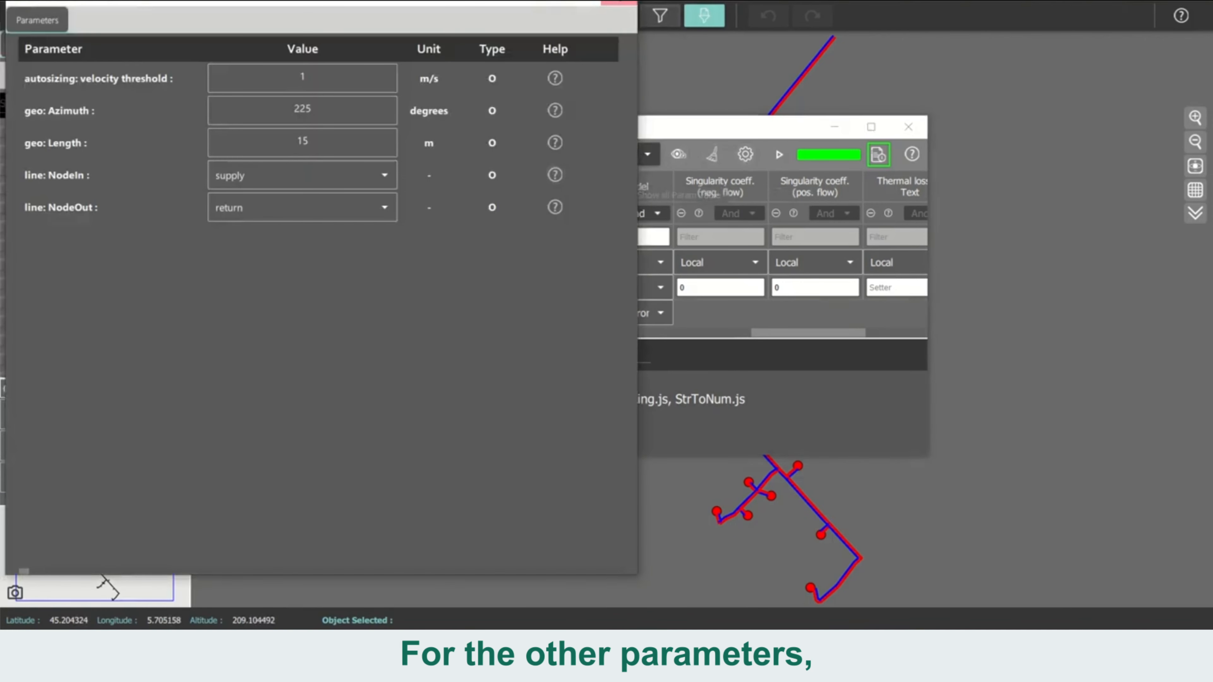
click(615, 4)
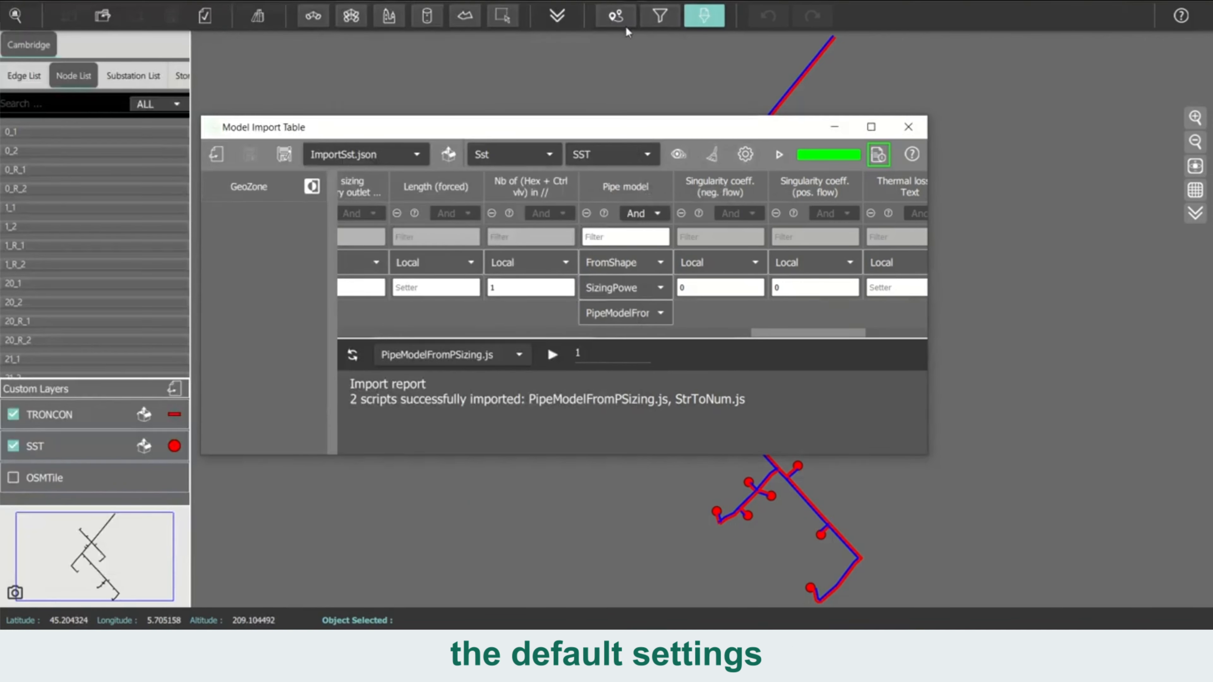
click(781, 154)
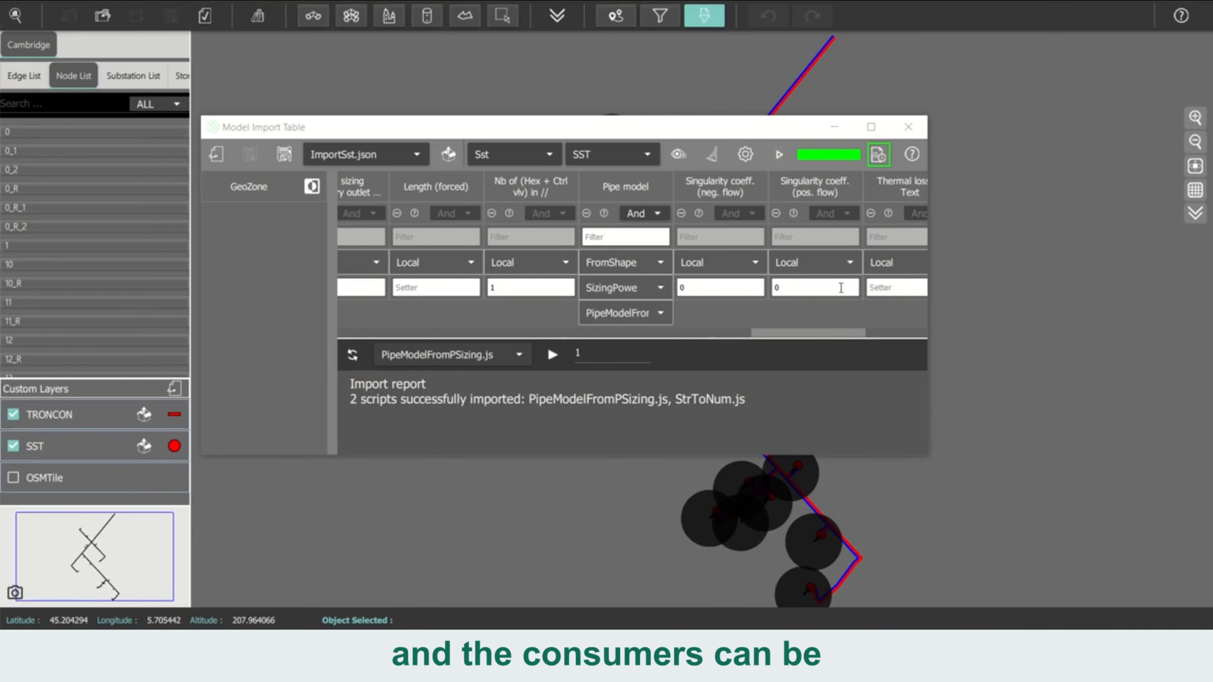
click(918, 130)
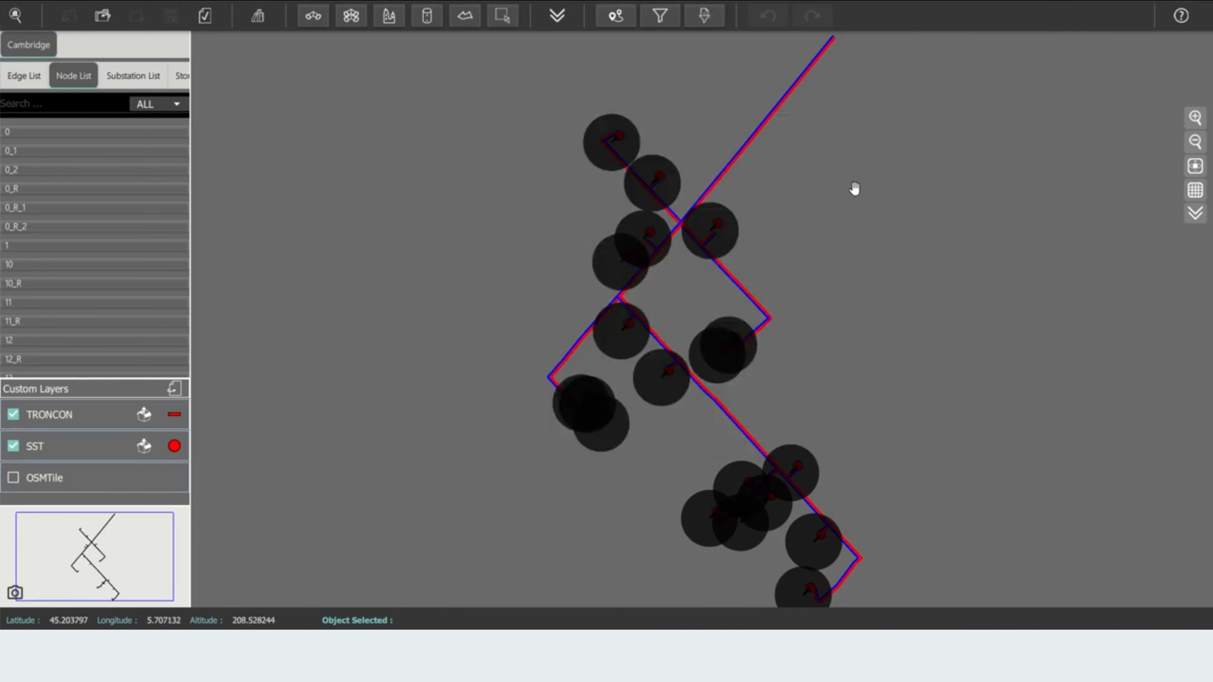
Set the Edge Connection tolerance radius to 0.5 m and run the edge connection
click(558, 16)
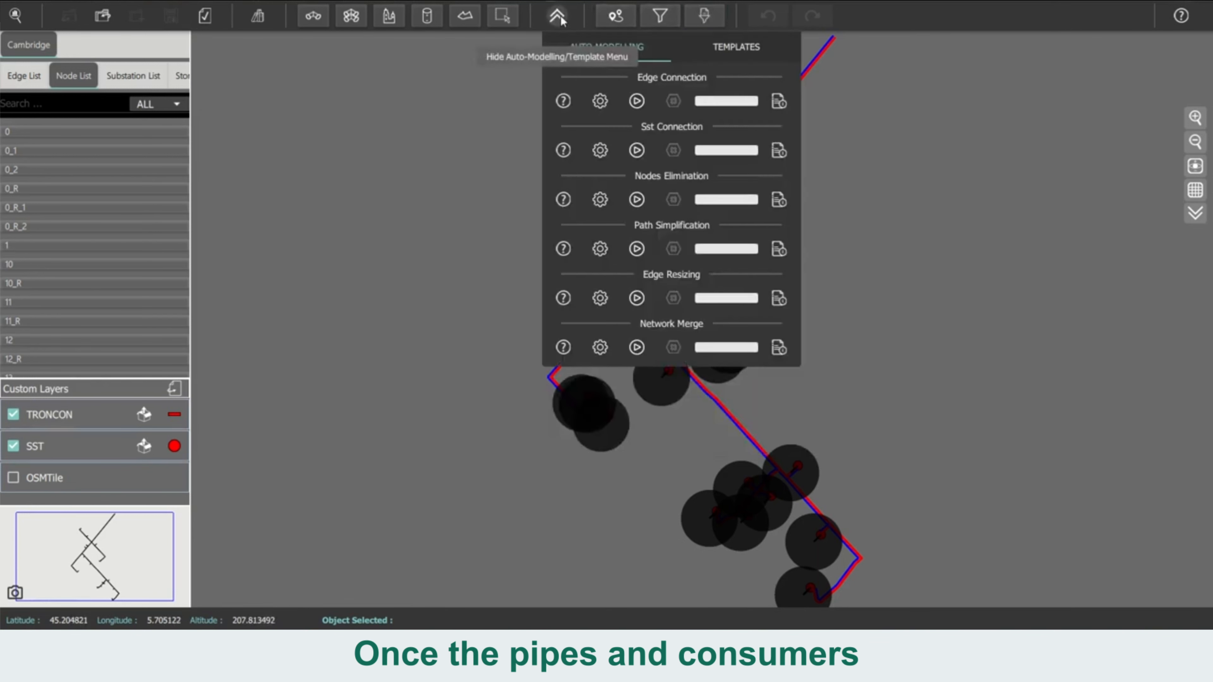
click(600, 101)
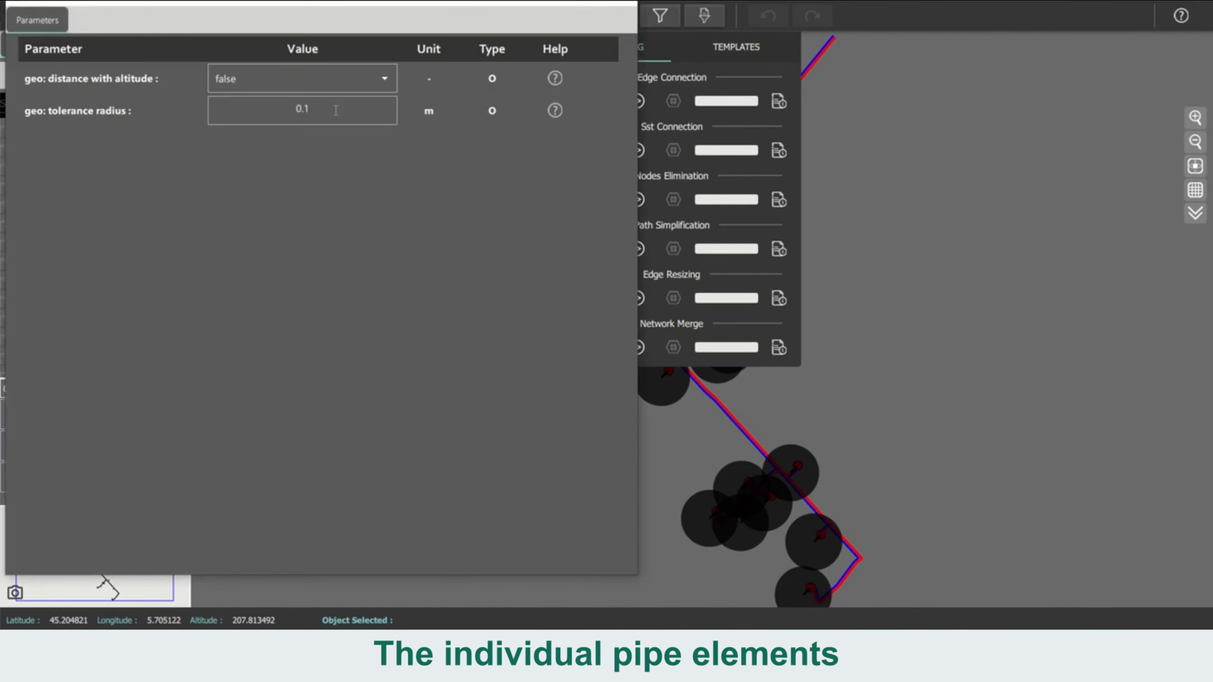
click(335, 110)
key(BackSpace)
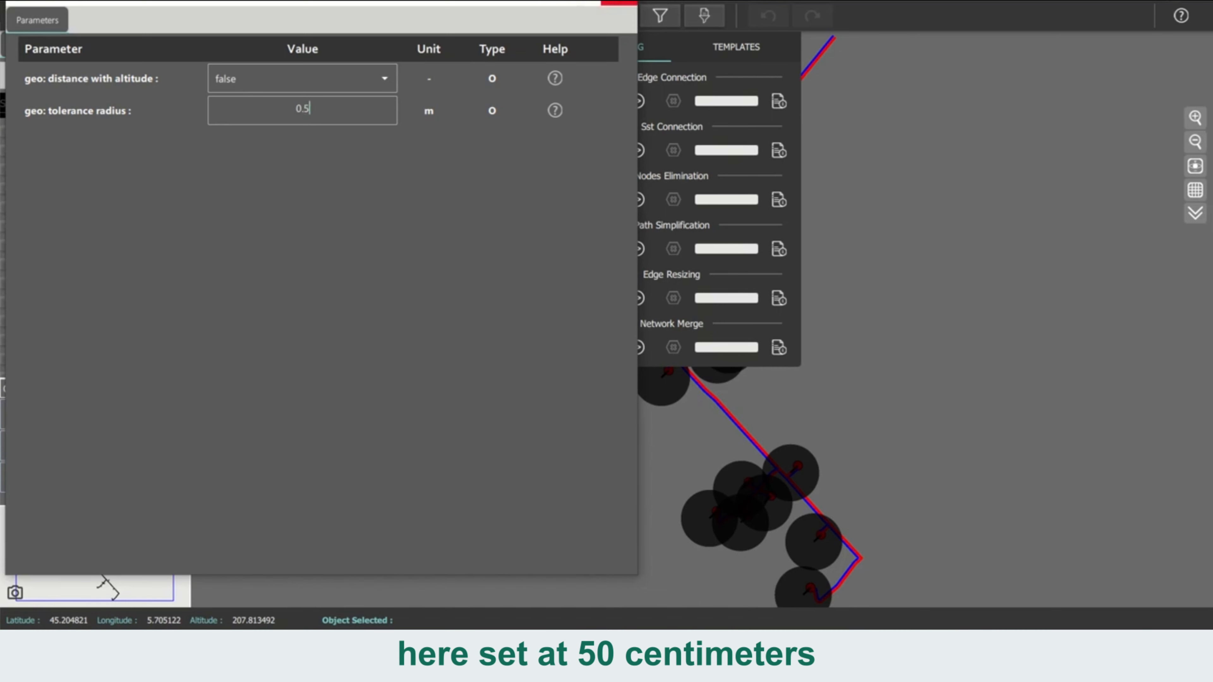
click(626, 11)
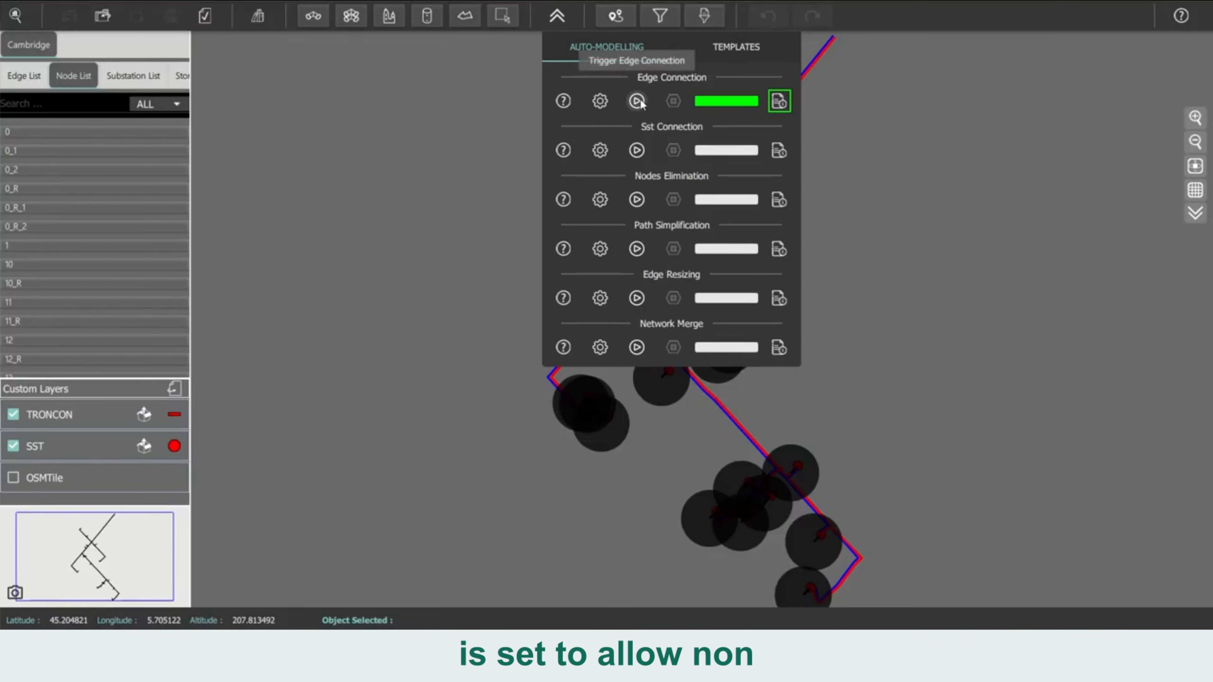
Run the Sst Connection with its default parameters, and run the Path Simplification on the network
click(600, 150)
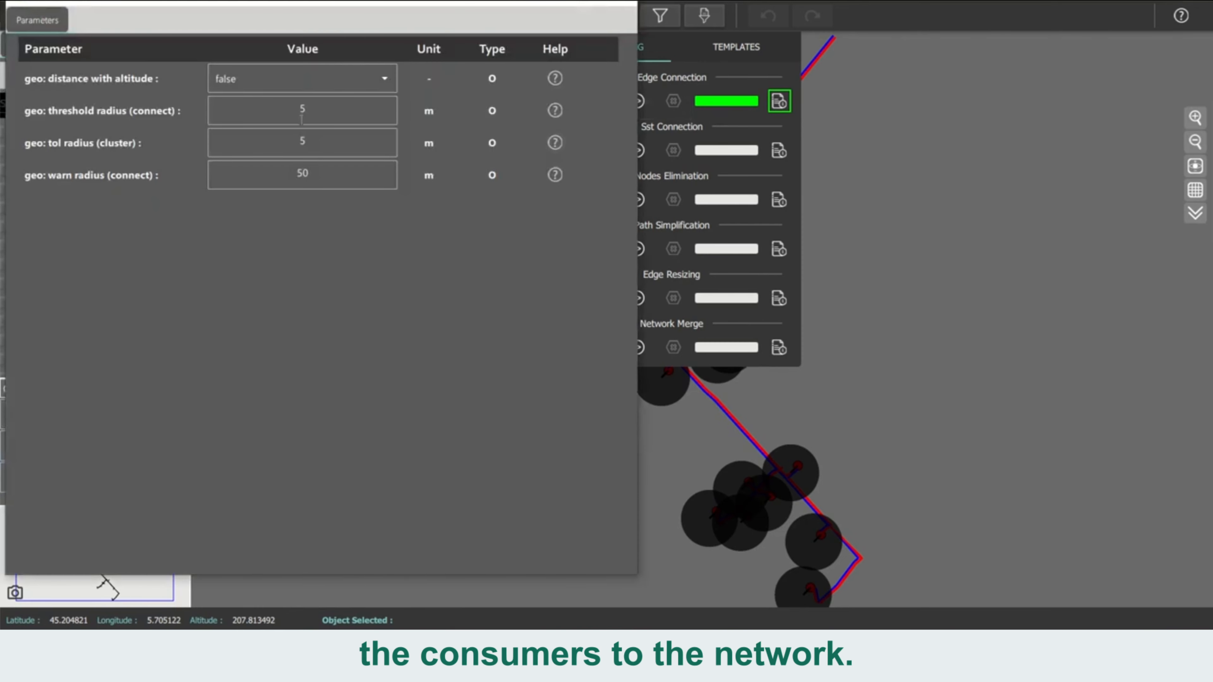
mouse_move(620, 5)
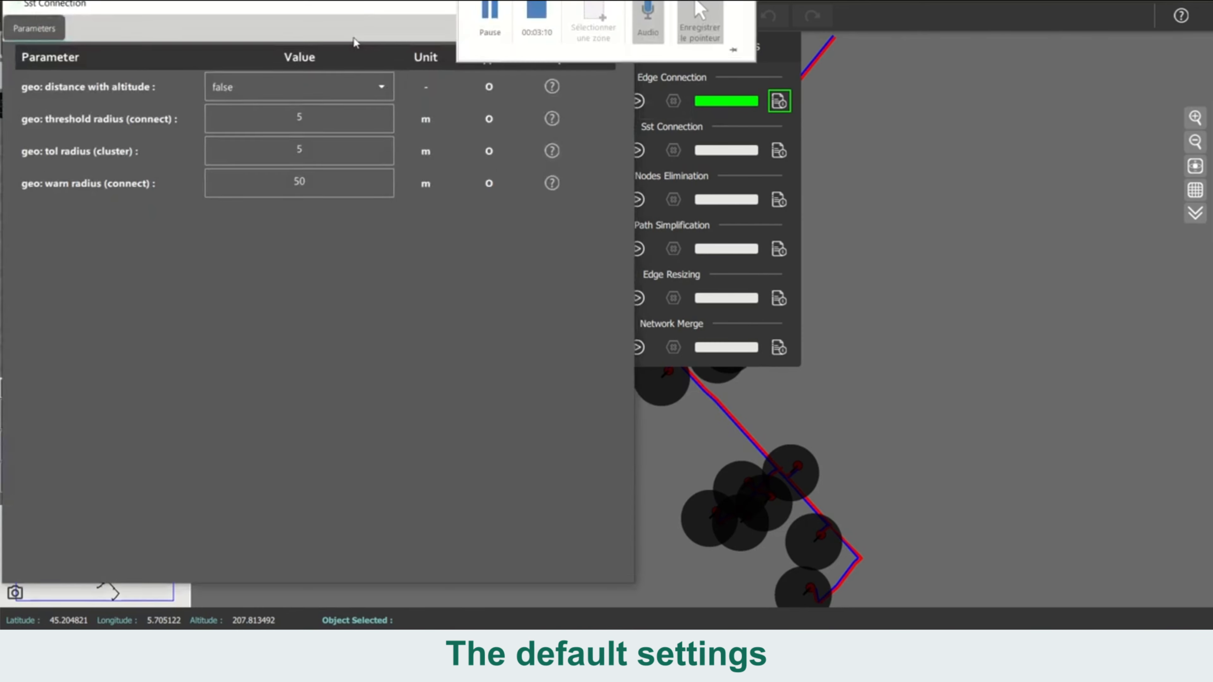
click(600, 130)
click(636, 151)
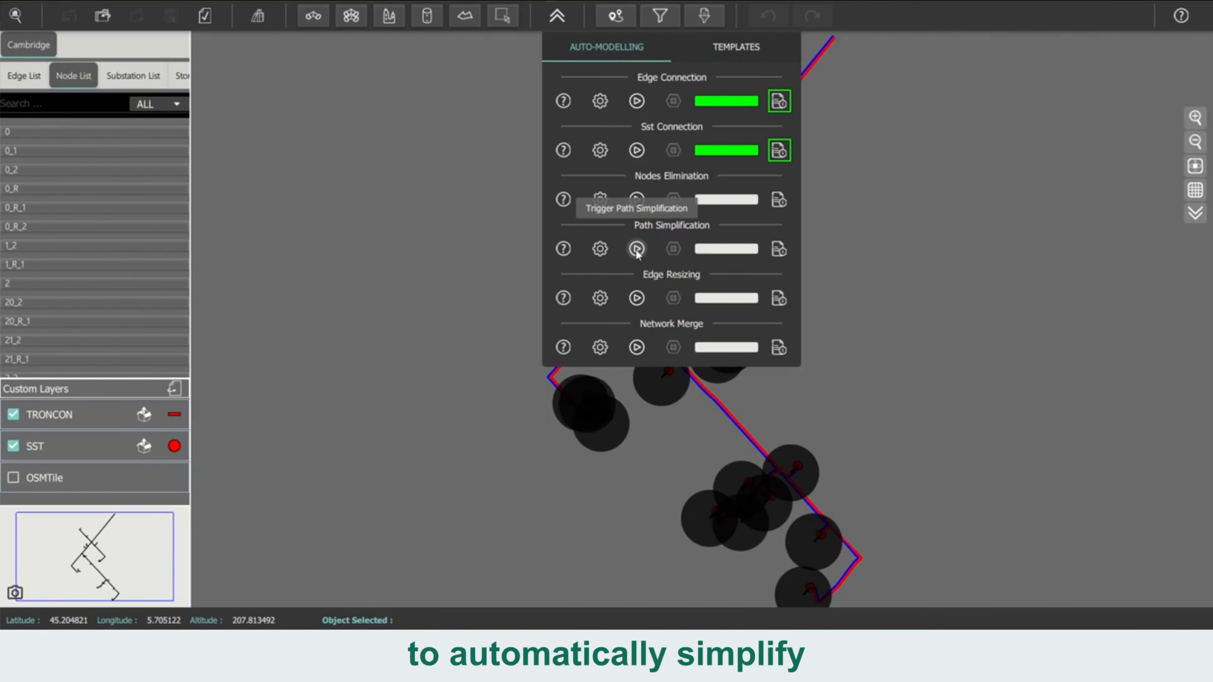
click(636, 249)
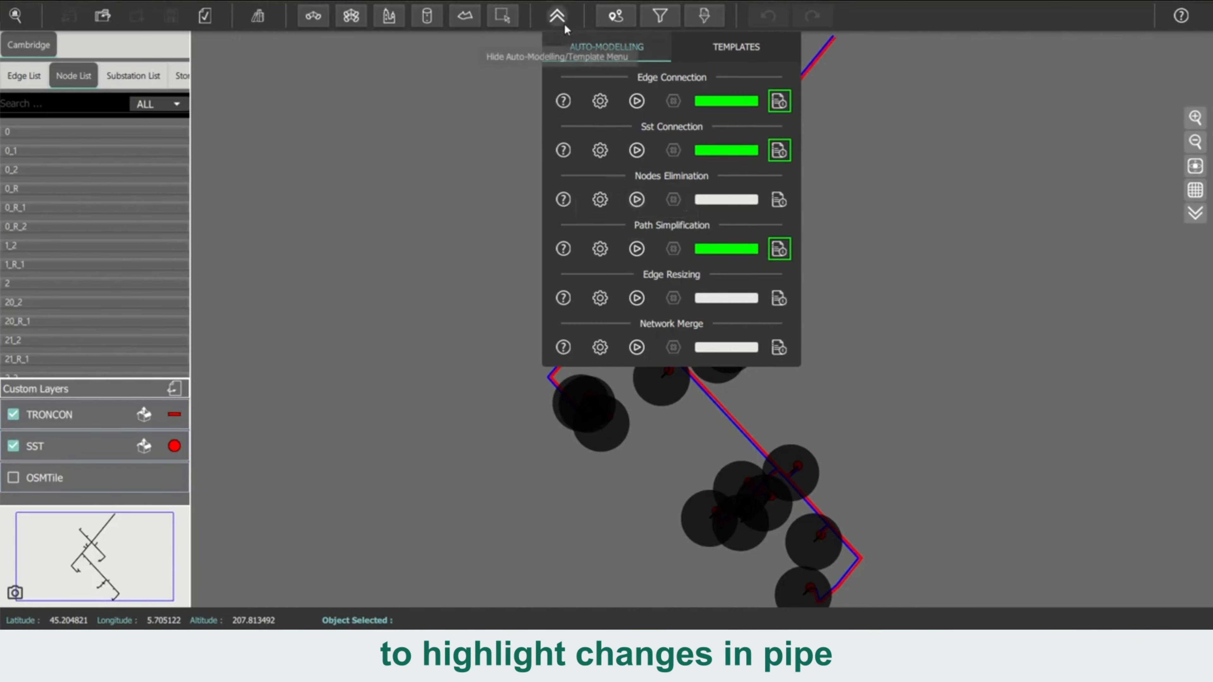
click(564, 27)
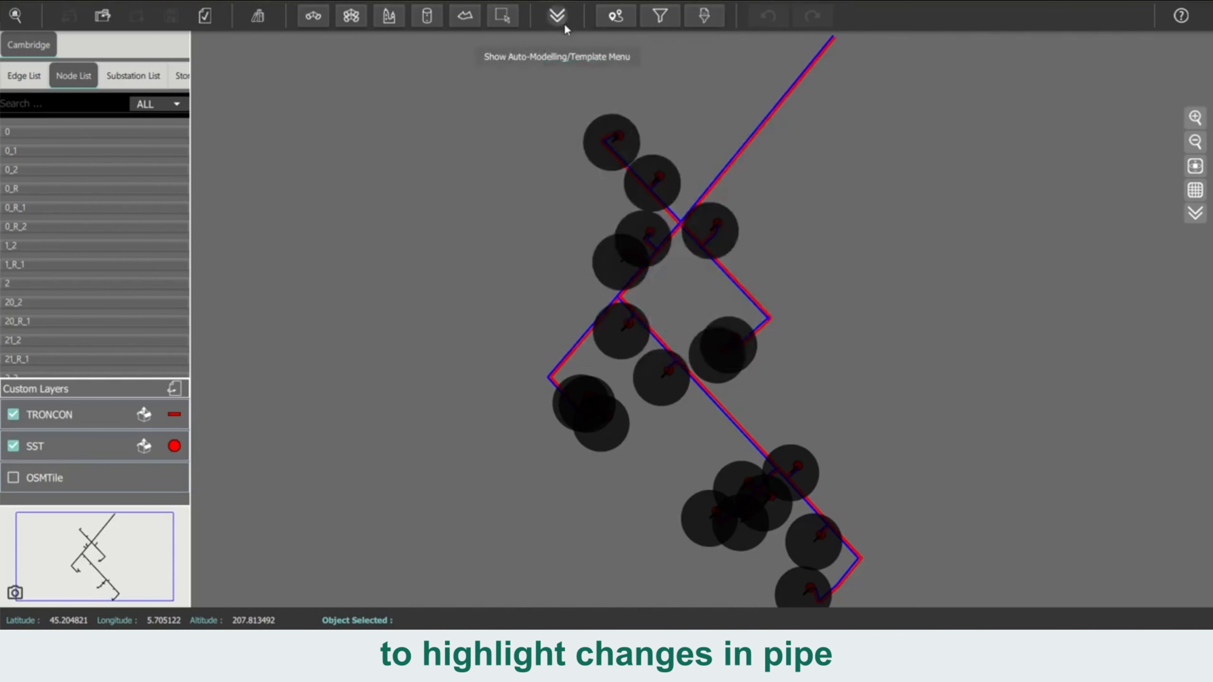
Show the network nodes on the map and focus on the free upper end of the main pipe
drag(831, 125, 707, 252)
scroll(698, 228, up, 1)
scroll(697, 230, up, 1)
drag(742, 149, 645, 235)
click(1196, 214)
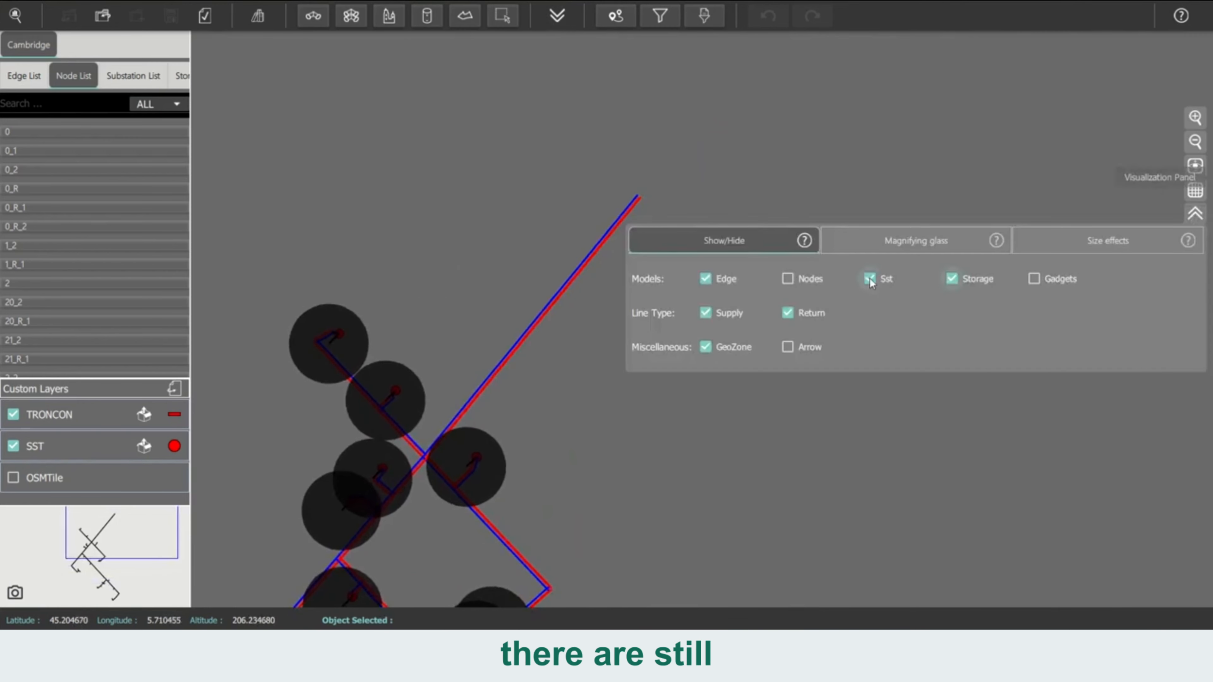
click(1195, 214)
drag(788, 246, 750, 290)
scroll(649, 287, up, 2)
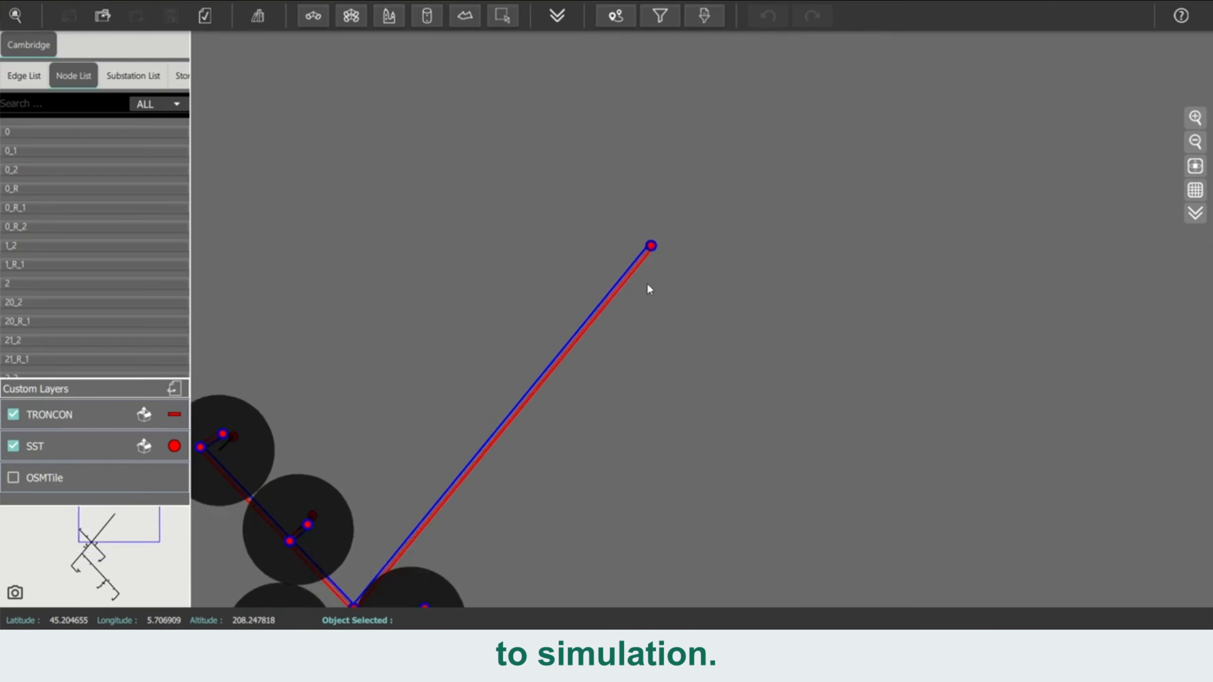
Draw a single pipe edge looping from the return node to the supply node at the main pipe's free upper end, with three intermediate points
drag(706, 251, 647, 276)
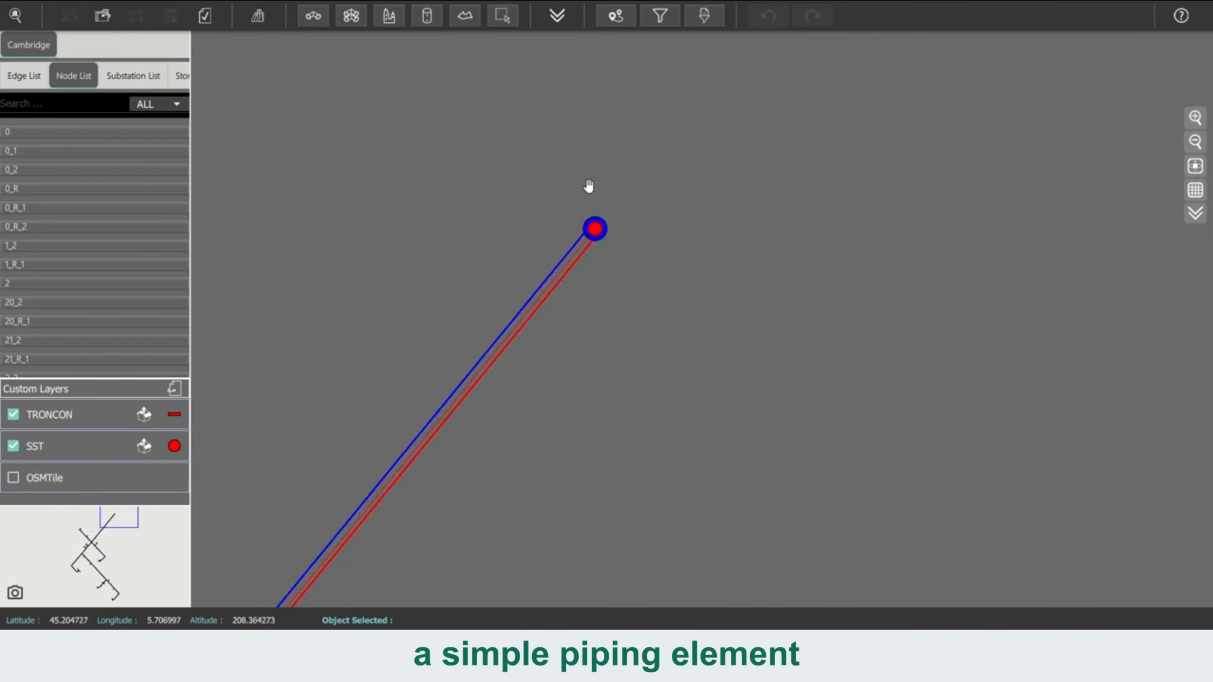
click(313, 15)
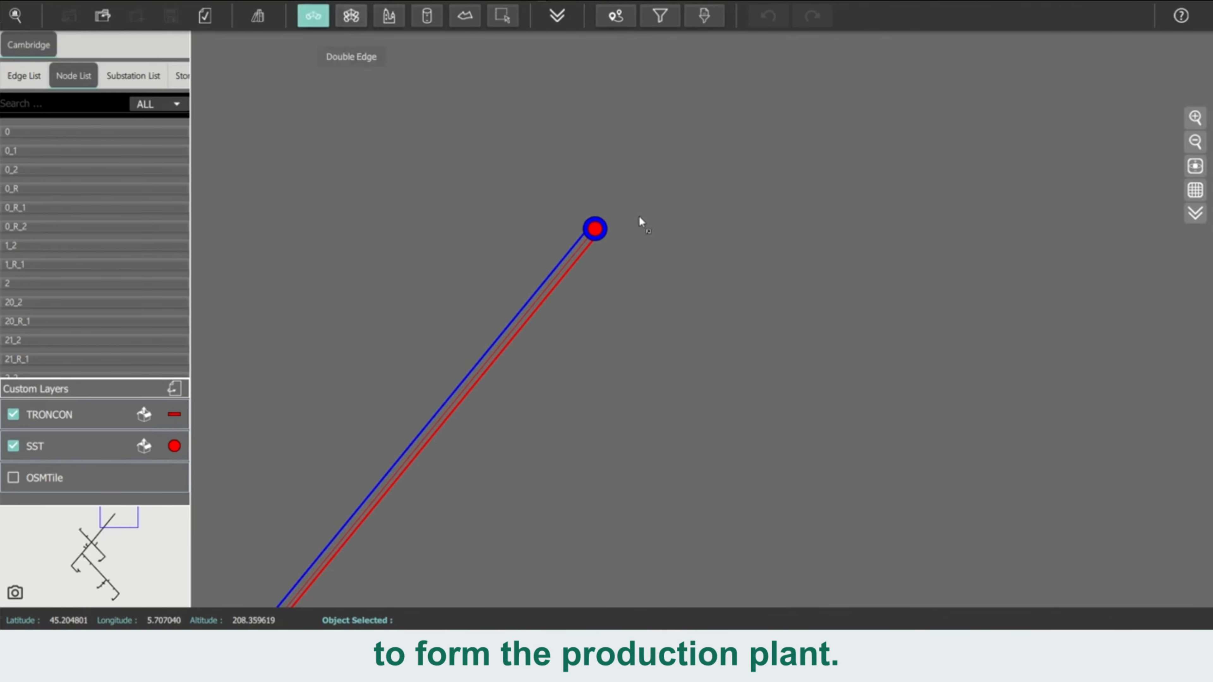
click(603, 223)
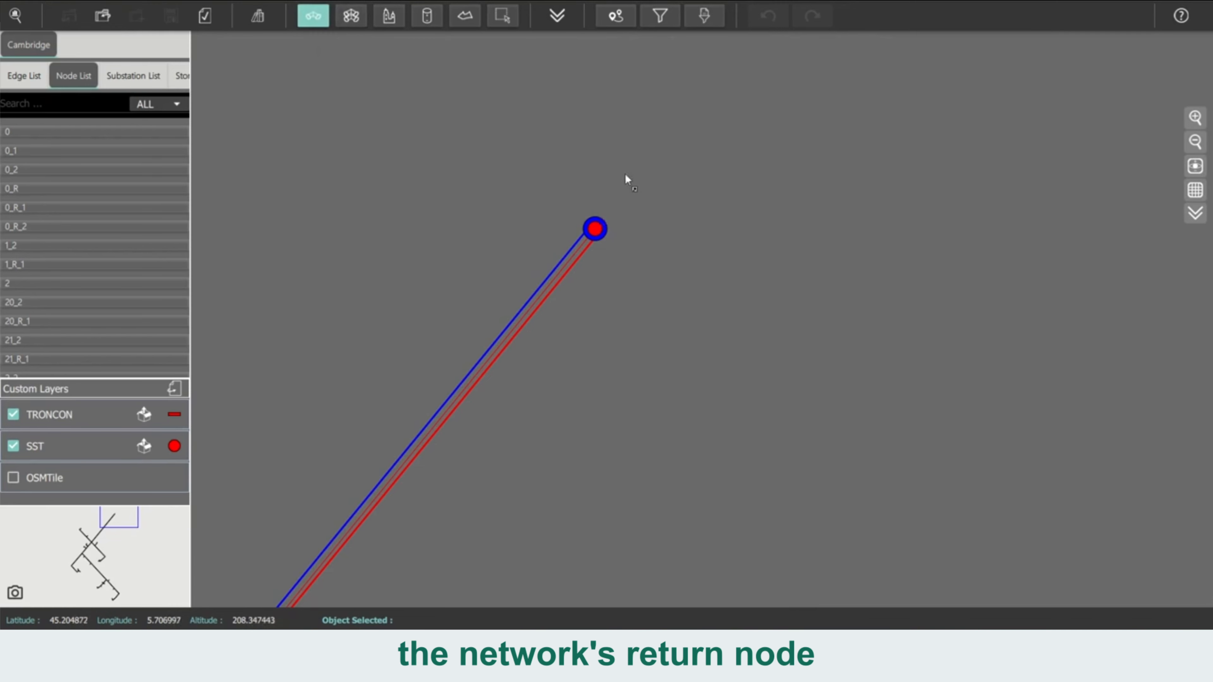
click(624, 173)
click(695, 196)
click(593, 232)
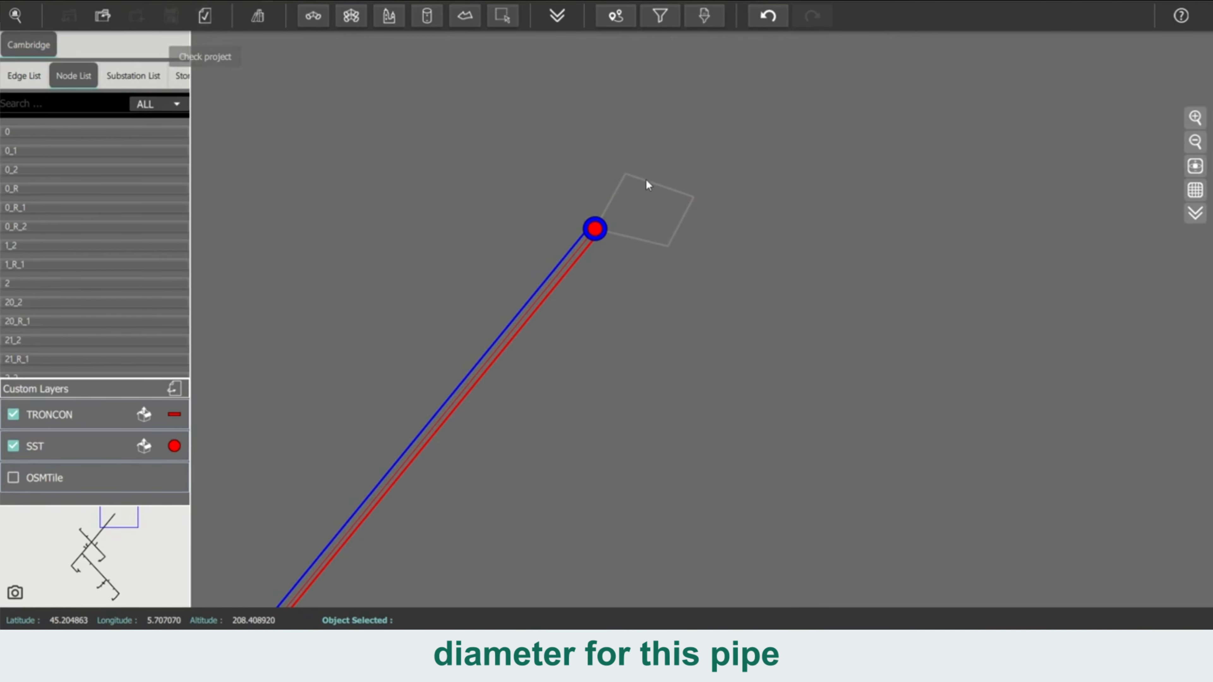
Set the pipe model of the new looped edge to DN0100
click(664, 185)
click(281, 308)
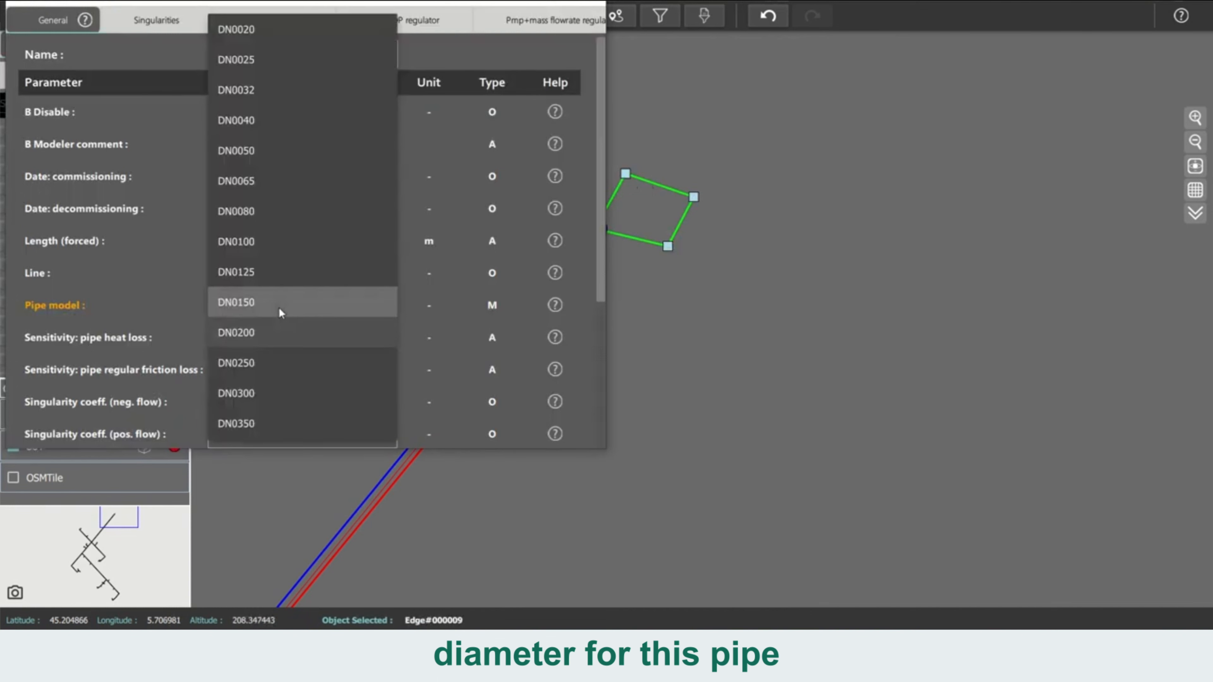
click(273, 246)
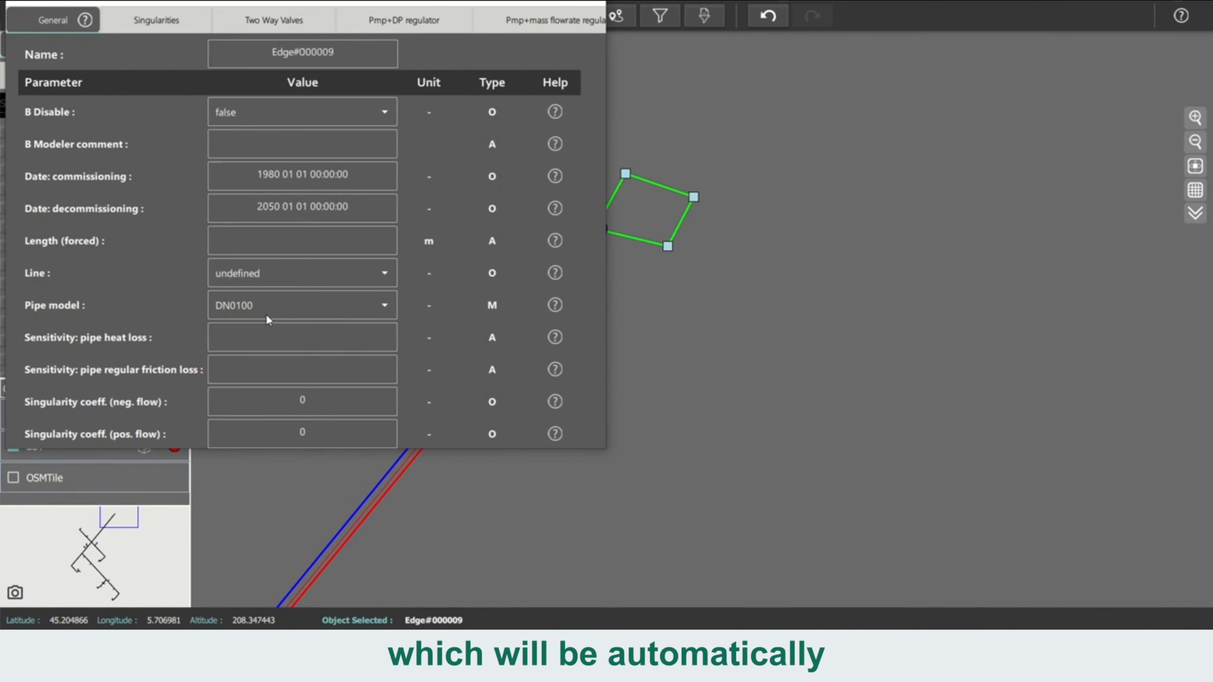
Activate the Pmp+distant DP regulator model on the edge and set its regulation type to External
scroll(401, 21, right, 5)
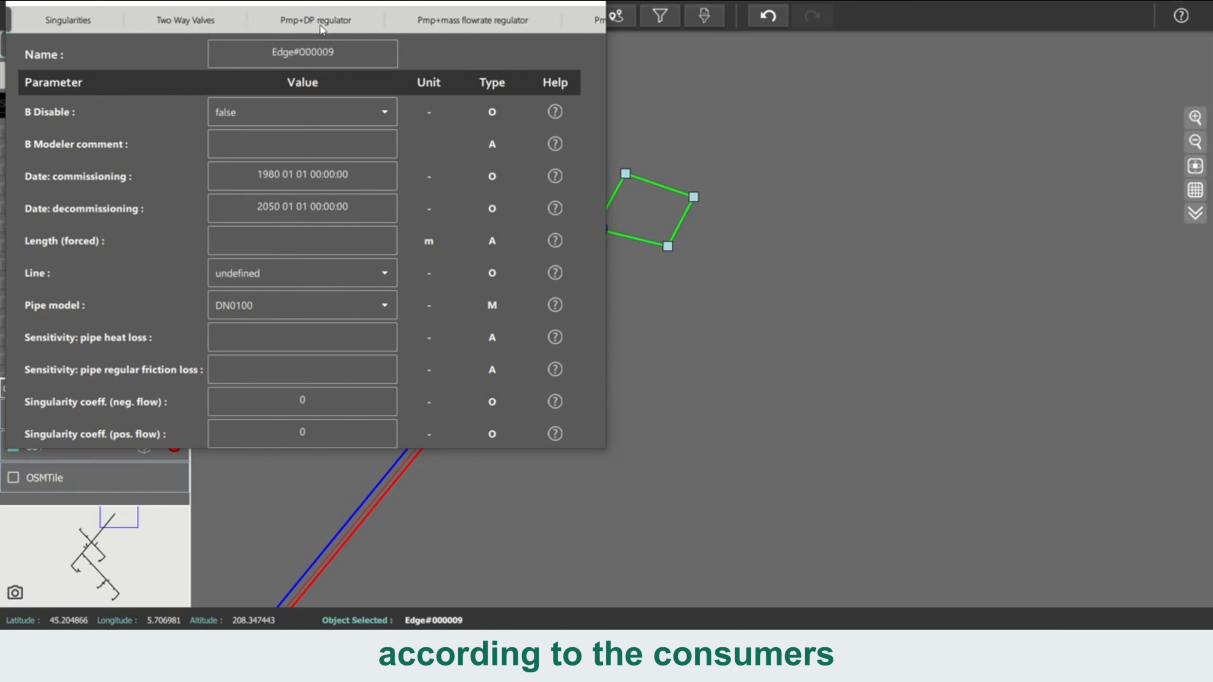
click(401, 21)
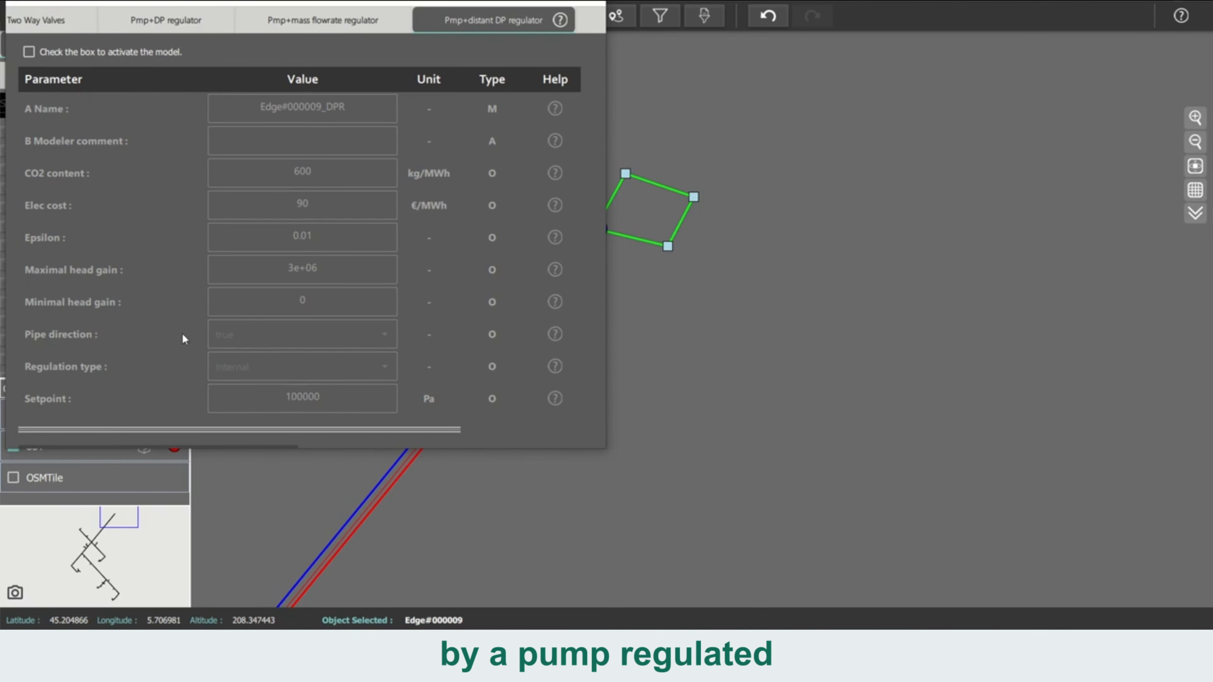
click(28, 52)
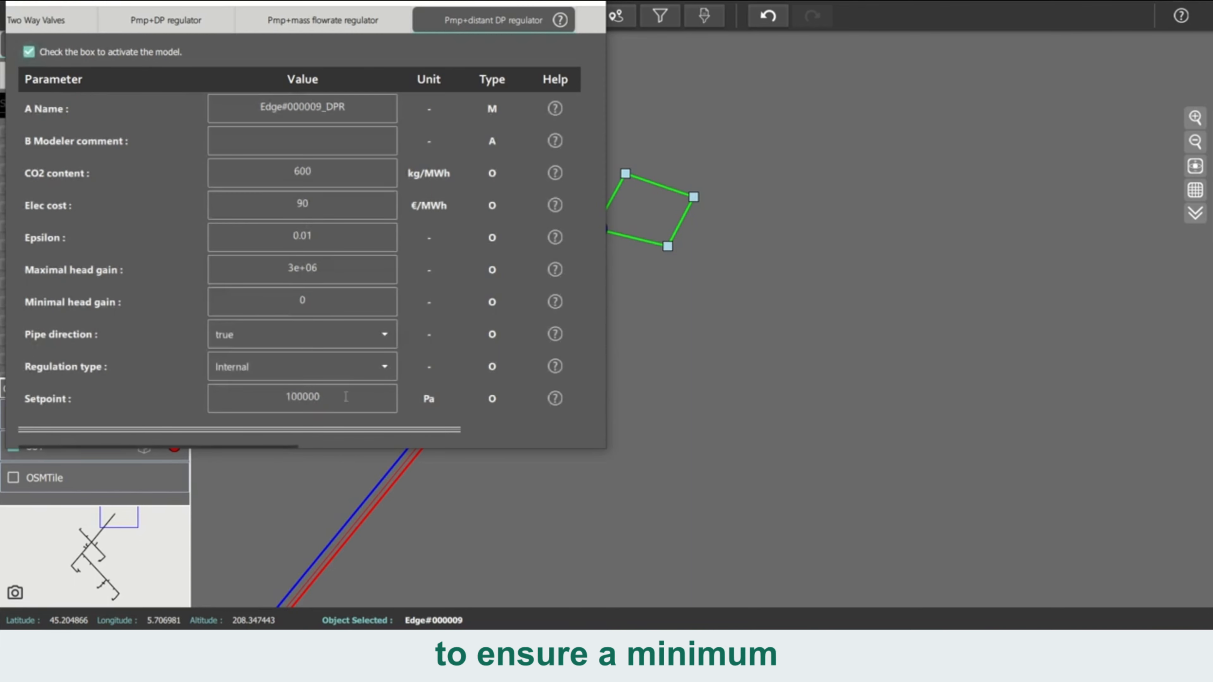
click(293, 368)
click(271, 367)
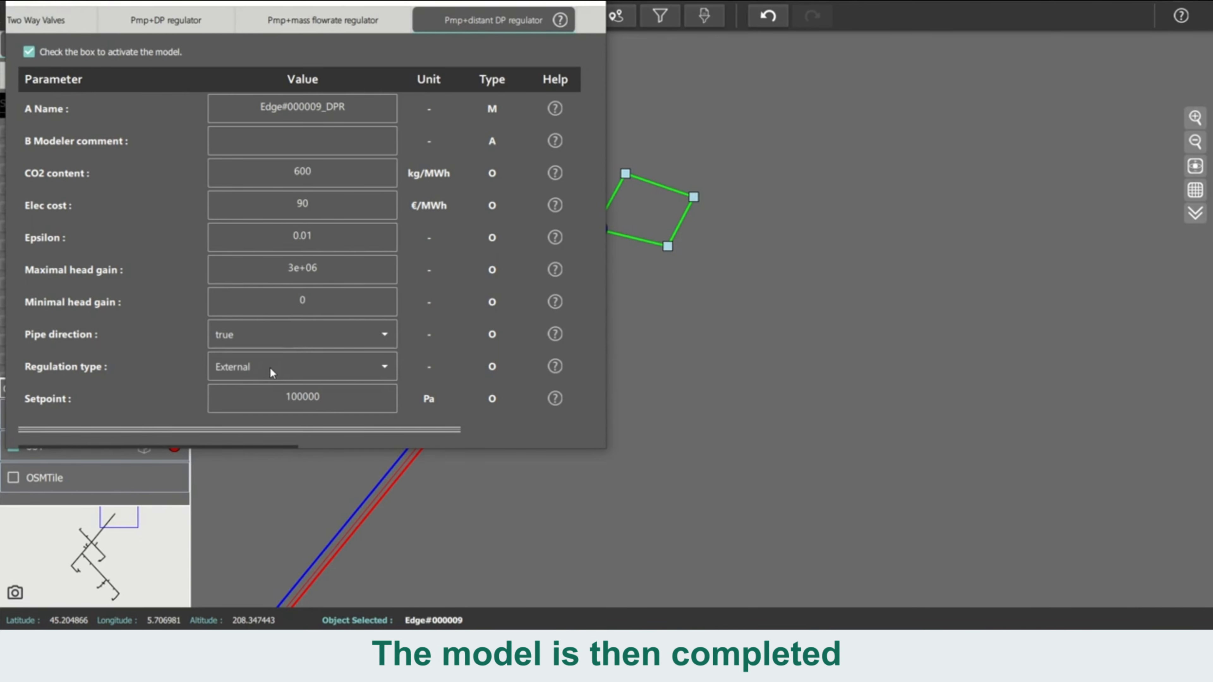
Activate the Heat generator+outlet temperature regulator model on the edge with a setpoint of 95 degC
drag(493, 19, 174, 32)
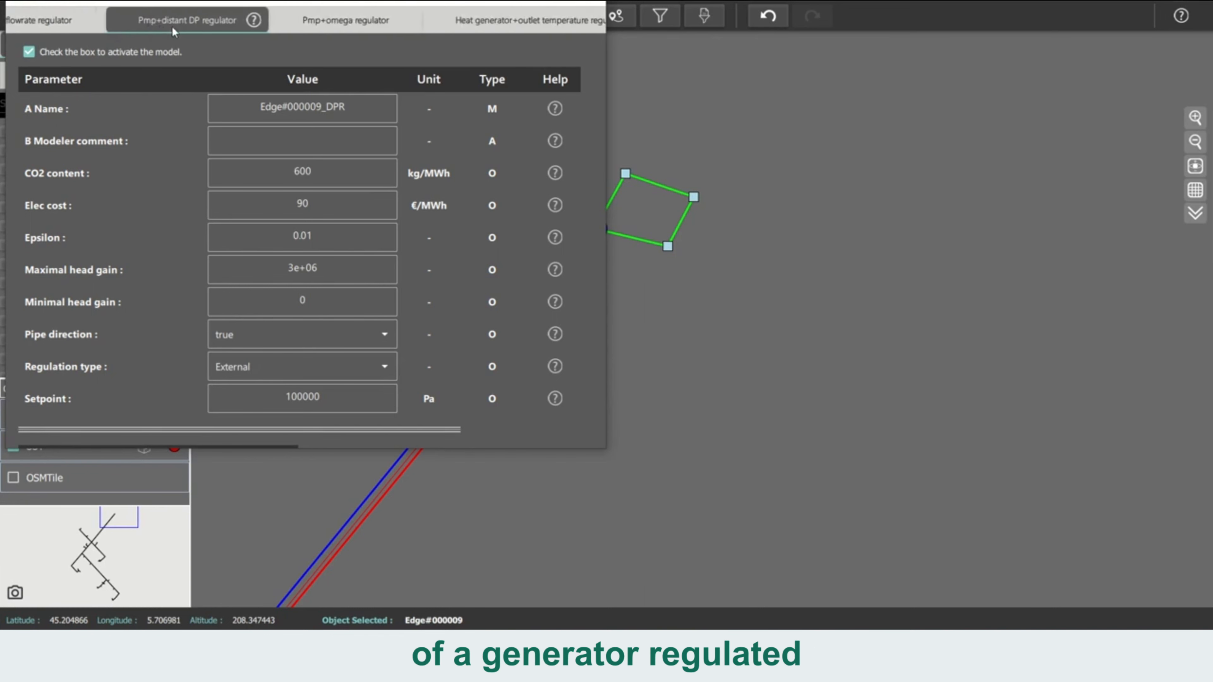
click(492, 24)
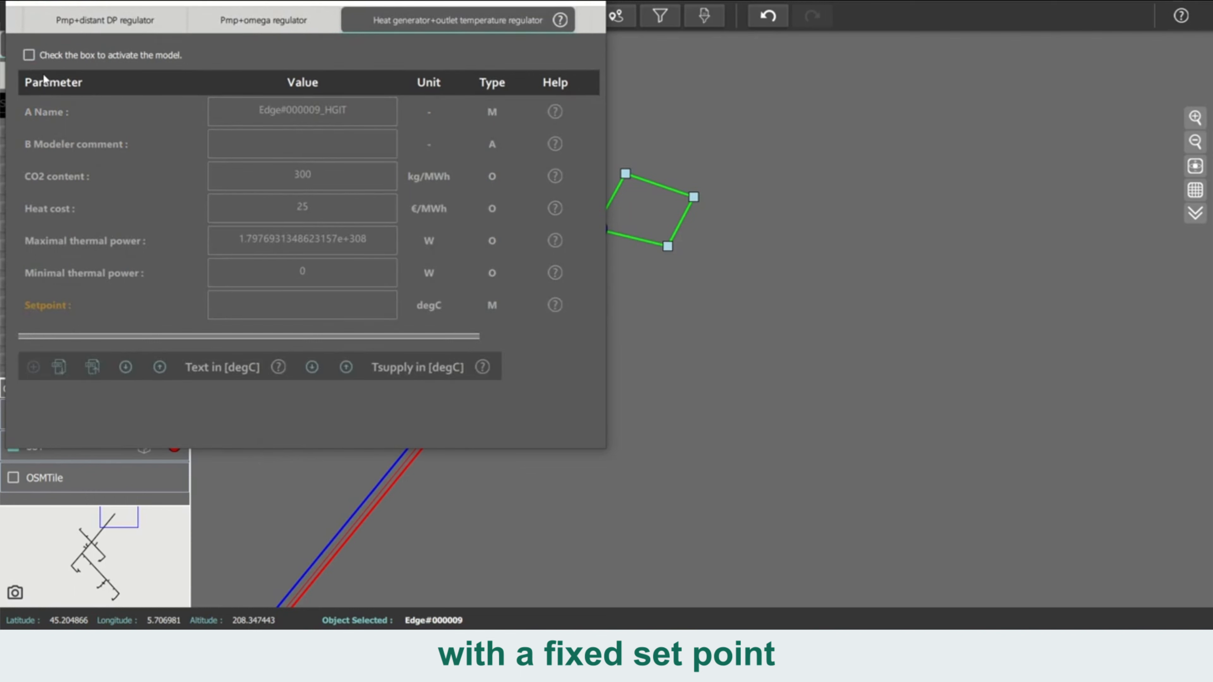
click(29, 55)
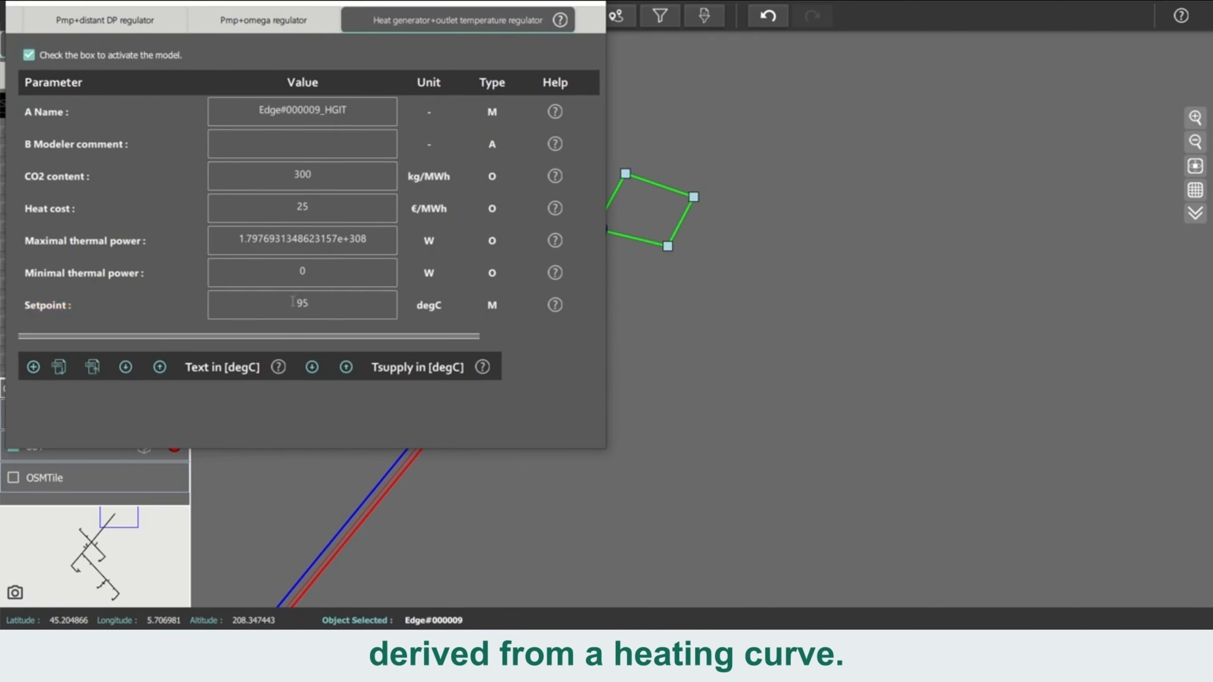
Add a two-point heating curve to the heat generator: 95 degC supply at -11 degC outdoors and 75 degC supply at 15 degC outdoors
click(33, 368)
click(33, 367)
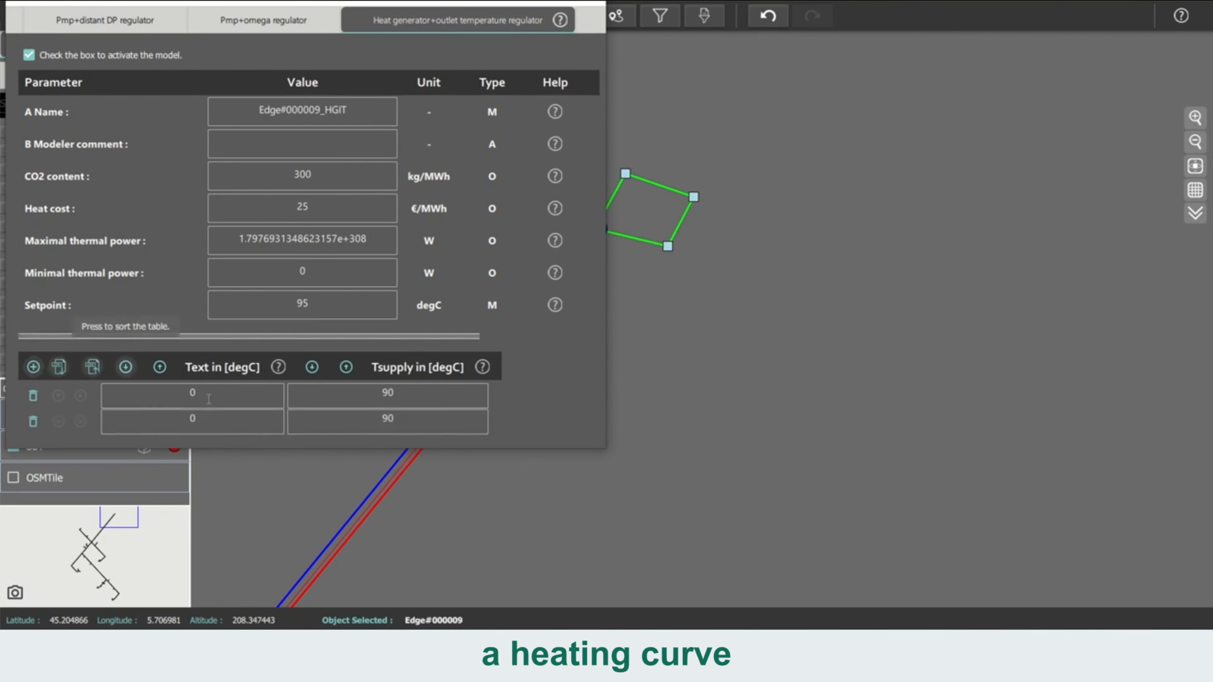
double_click(152, 396)
text(-11)
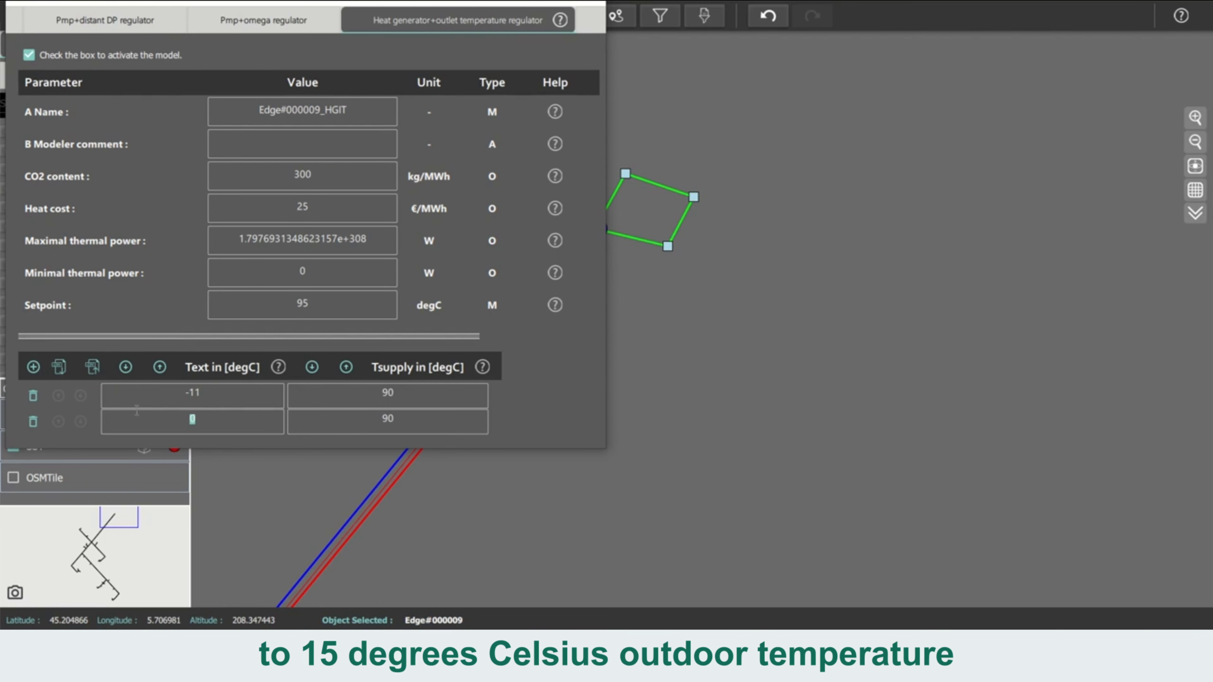
click(340, 393)
text(95)
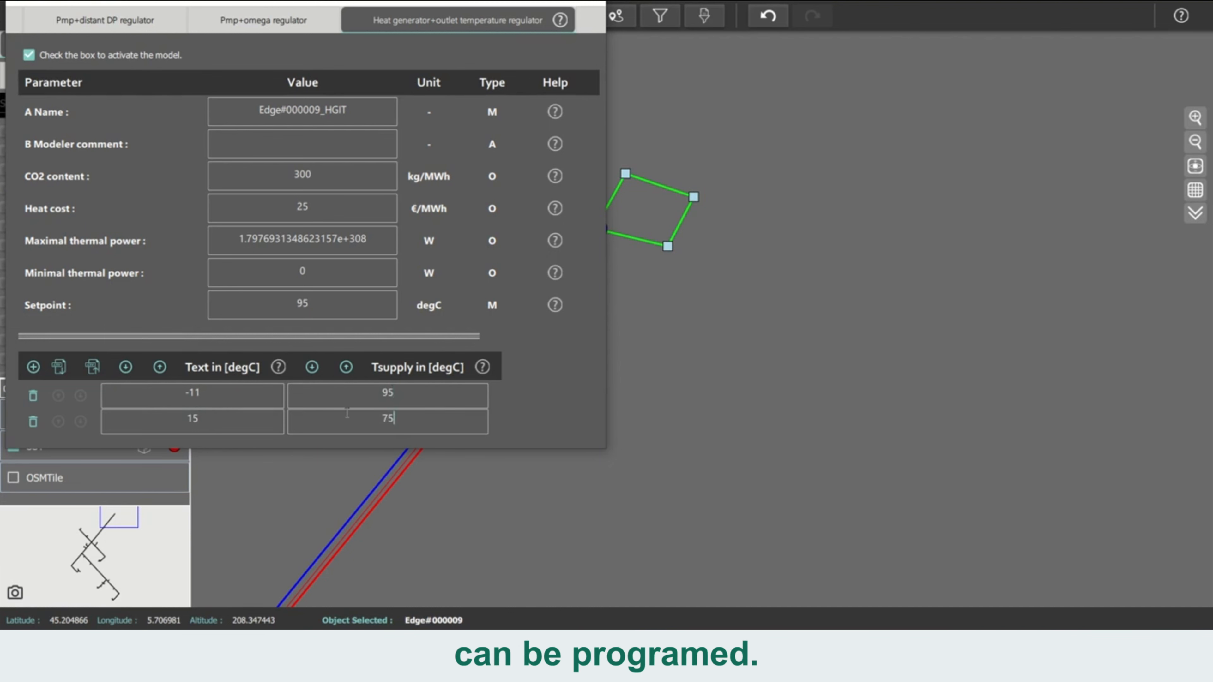
key(Escape)
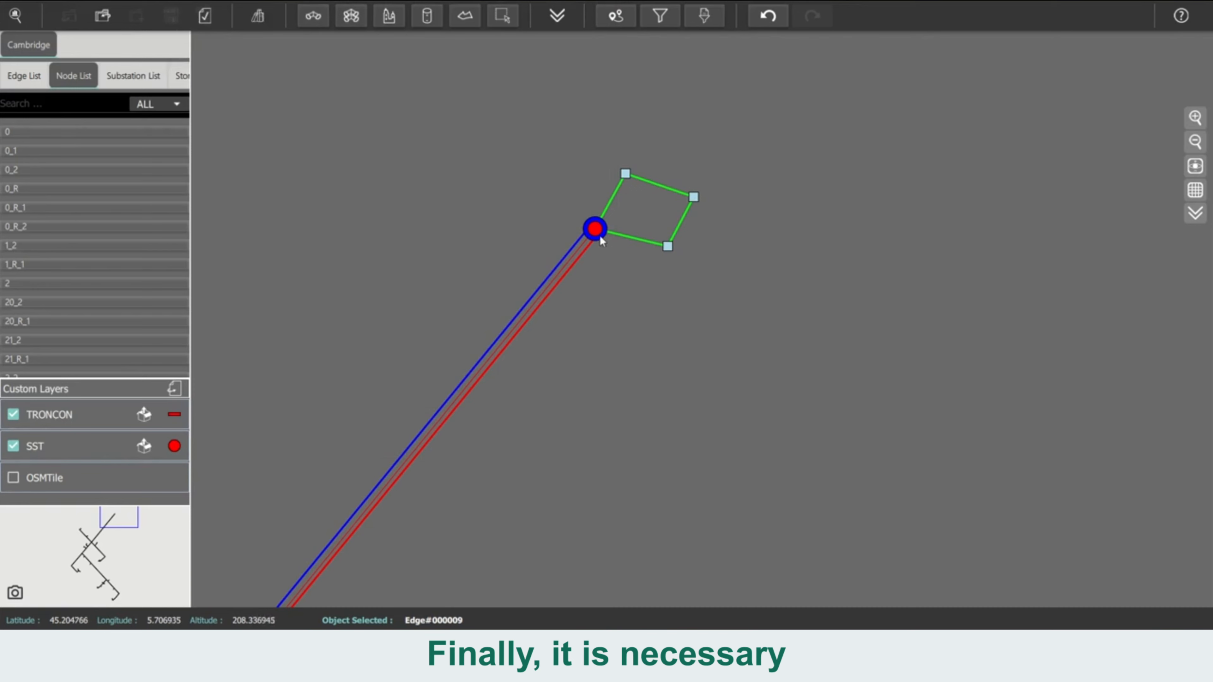
Activate the imposed-pressure boundary condition on the plant's return node with an external temperature of 15 degC and an imposed pressure of 1e5 Pa
double_click(596, 231)
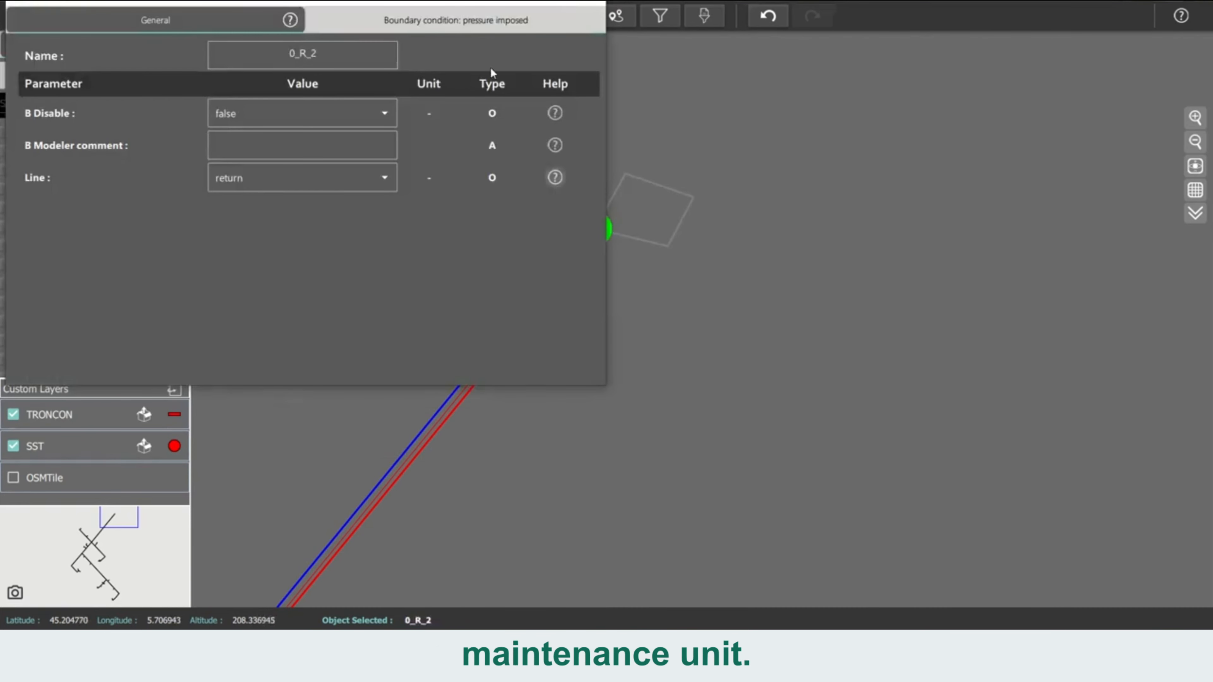
click(484, 22)
click(29, 49)
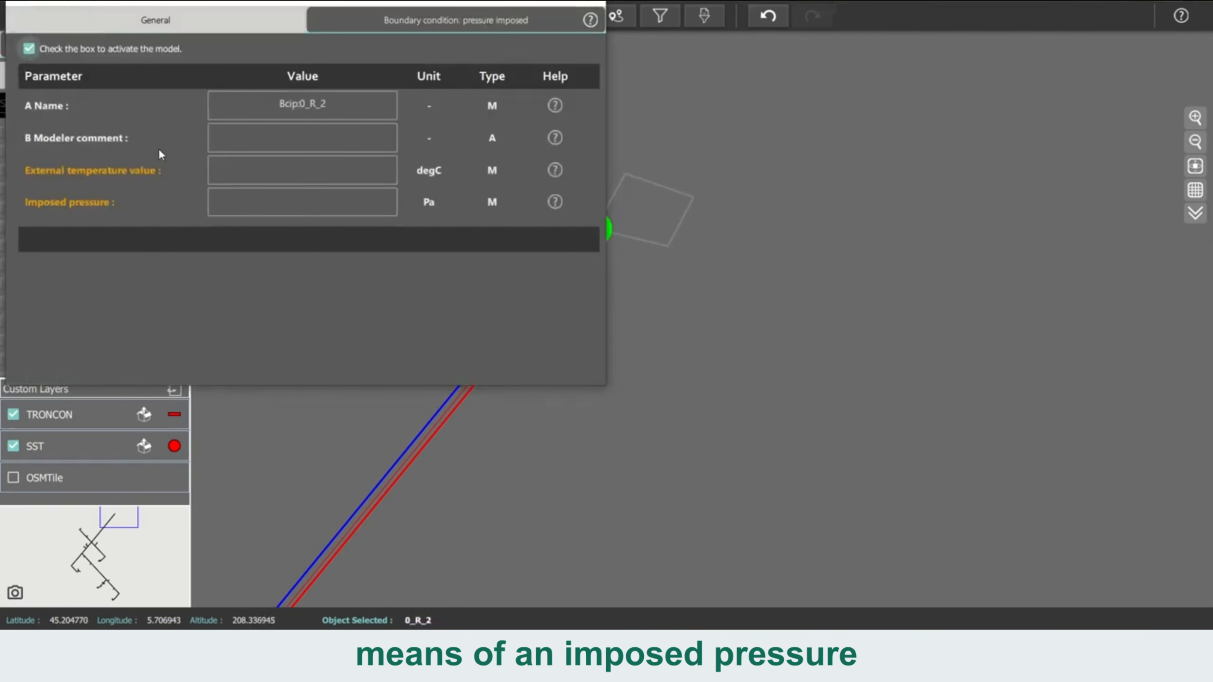
click(304, 170)
text(15)
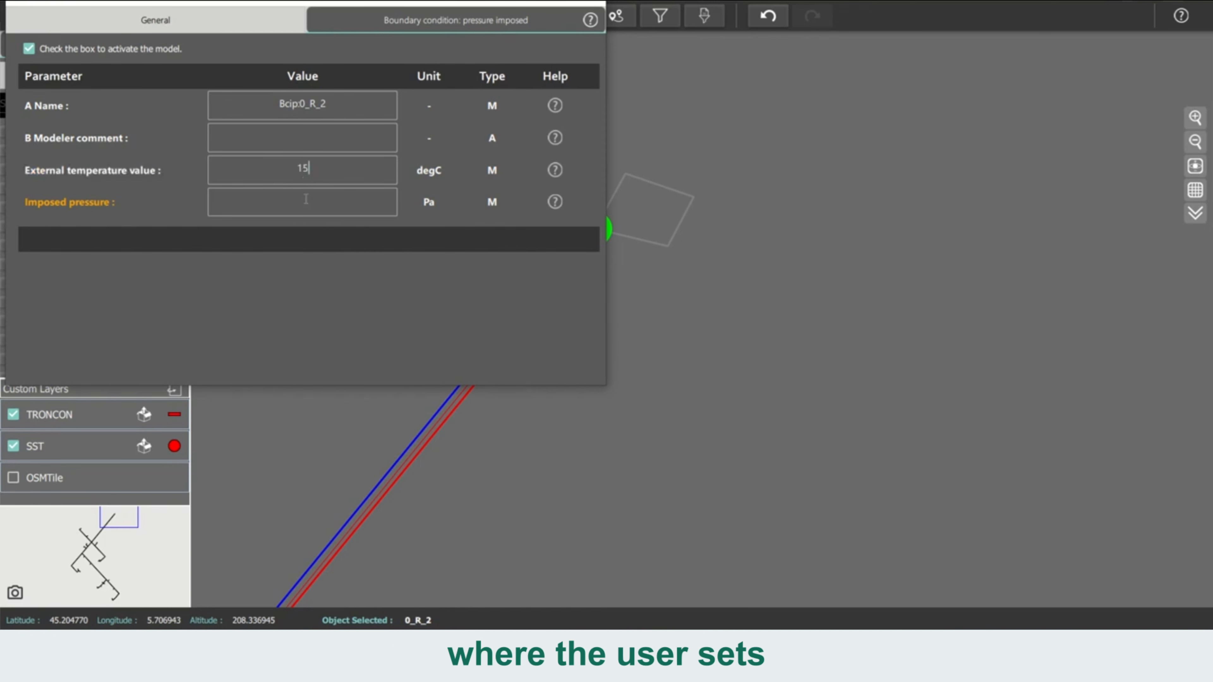
click(306, 202)
text(1e5)
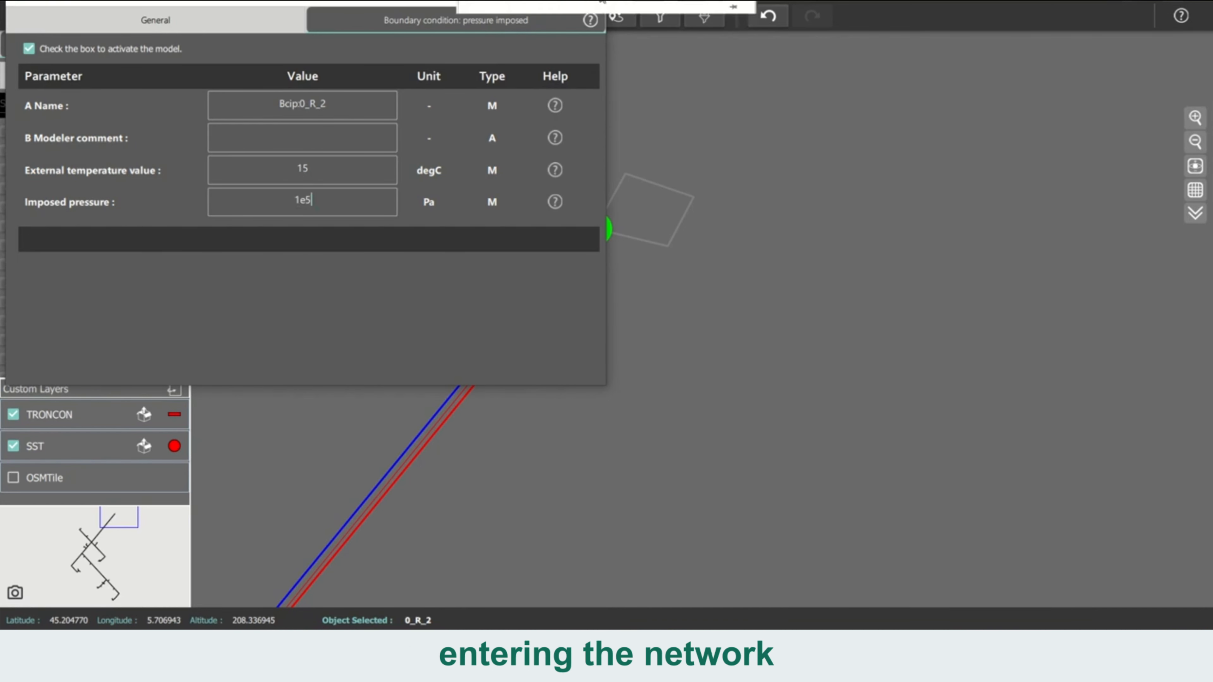
key(Return)
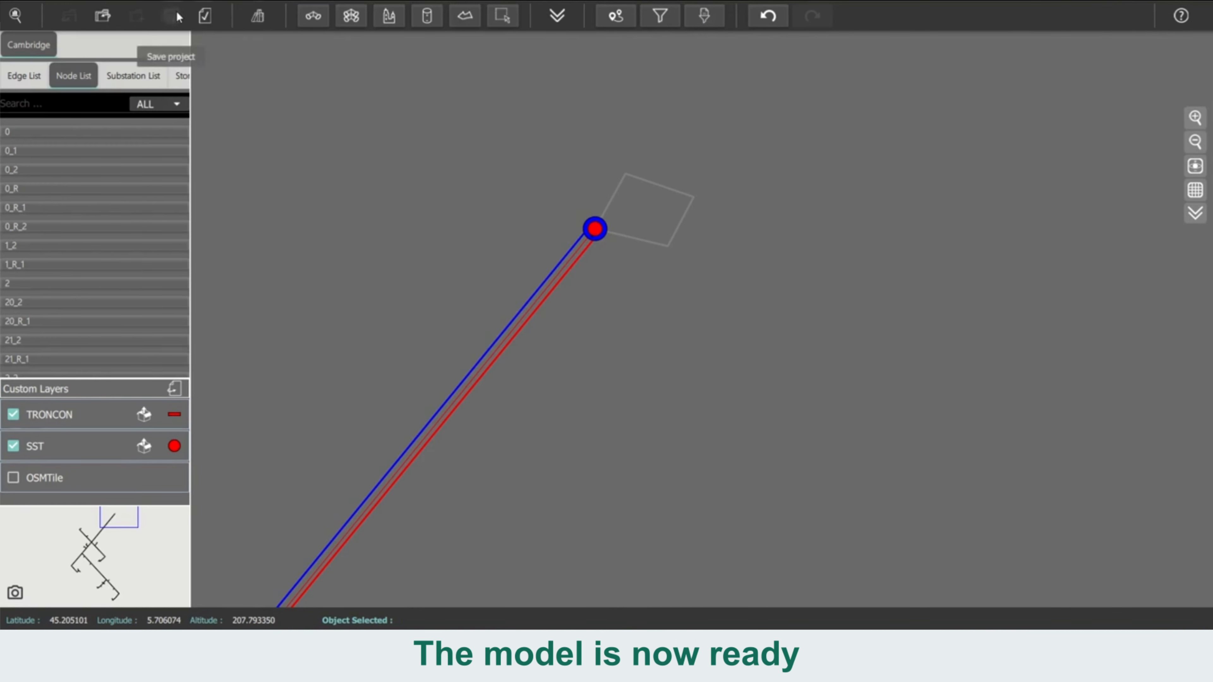
Switch to simulation mode, open the problem file Xsimu/Xsimu.json, and review its general simulation parameters
click(15, 16)
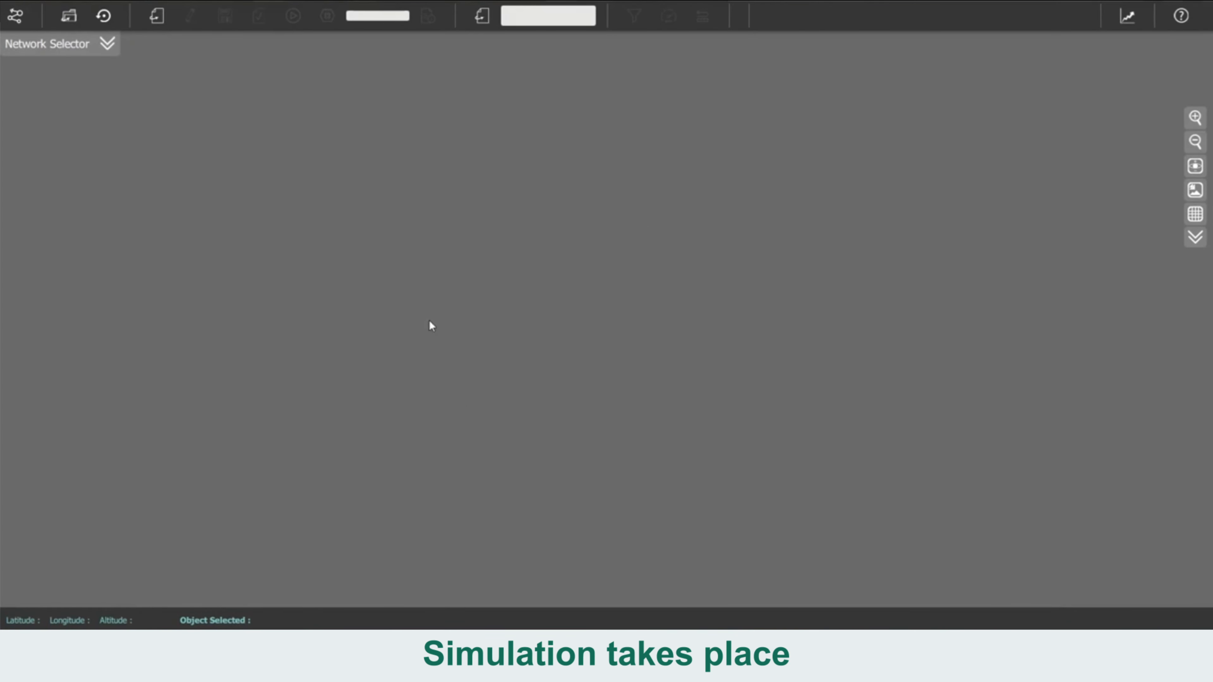
click(157, 17)
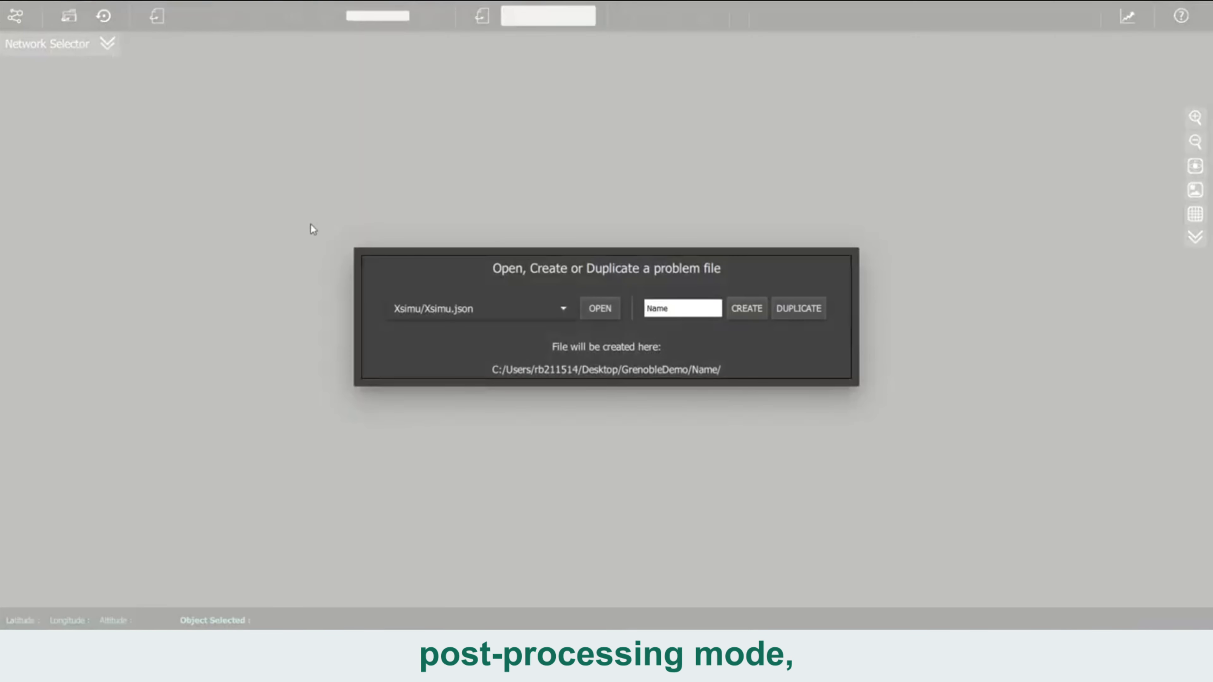
click(600, 311)
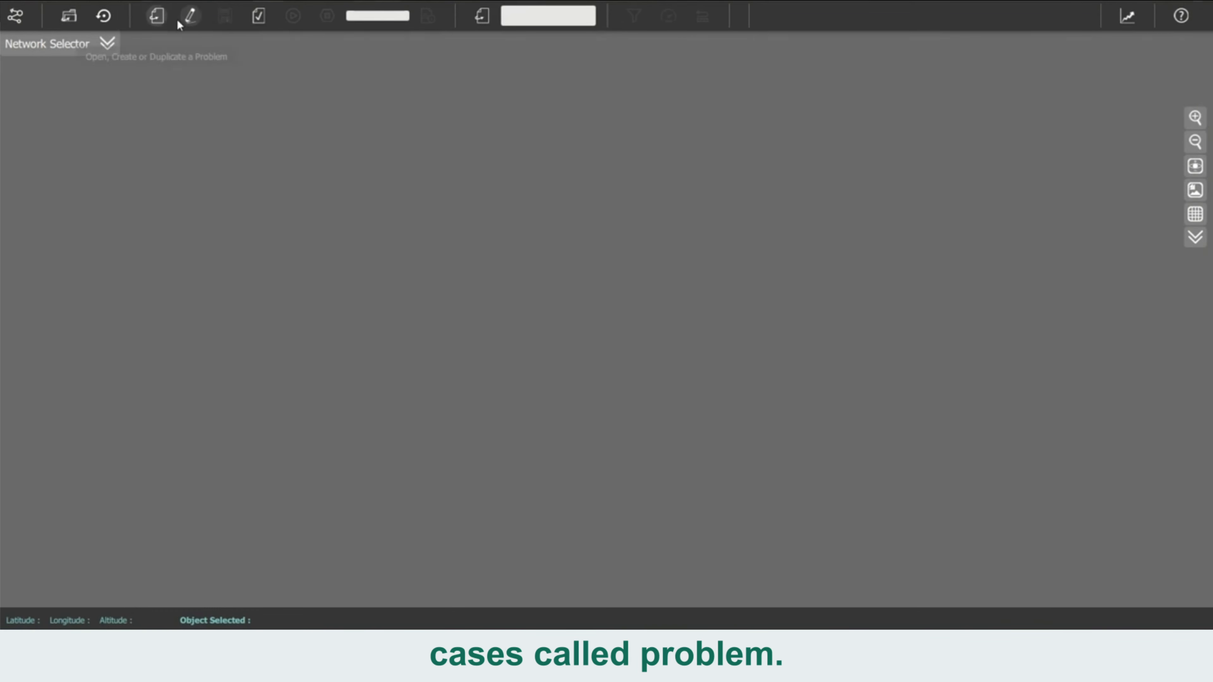
click(190, 17)
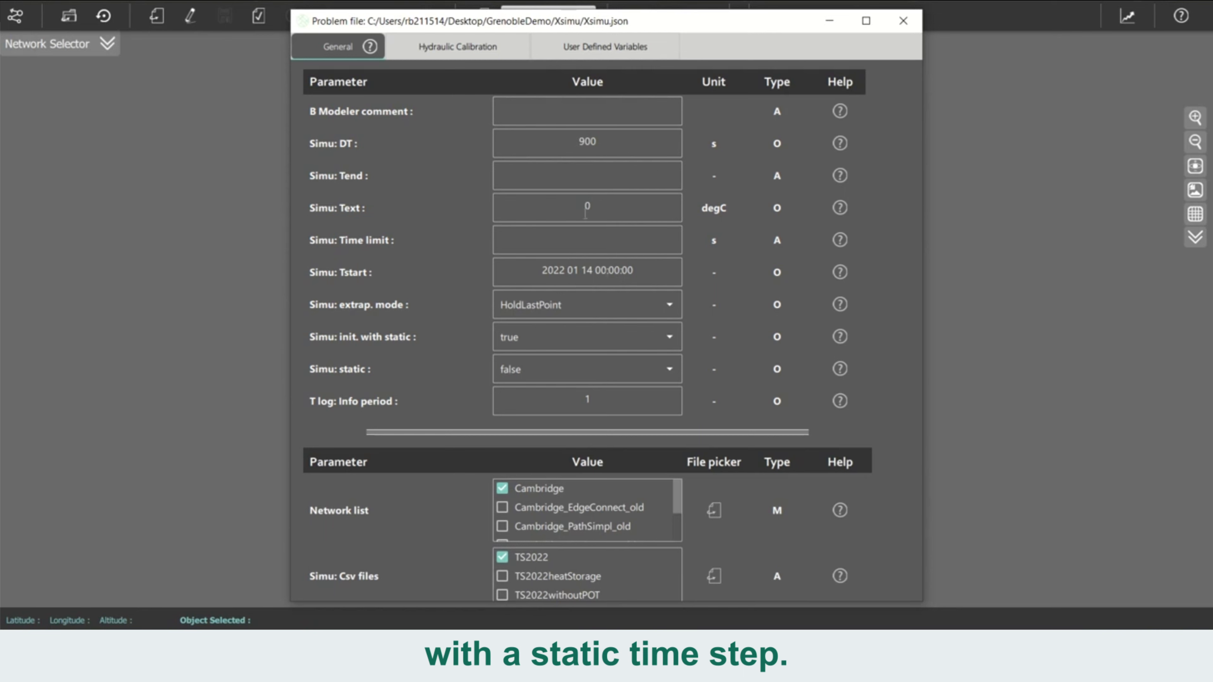
click(903, 21)
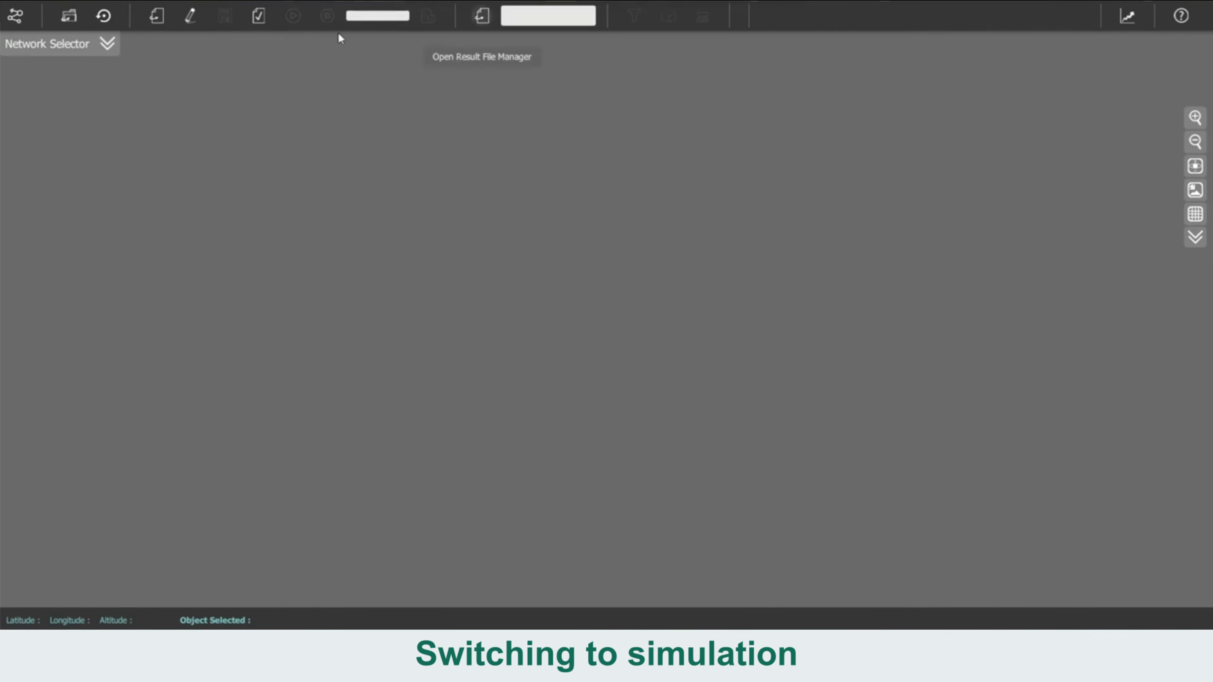
Check the Xsimu problem and run its simulation, closing the verification and simulation reports
click(258, 21)
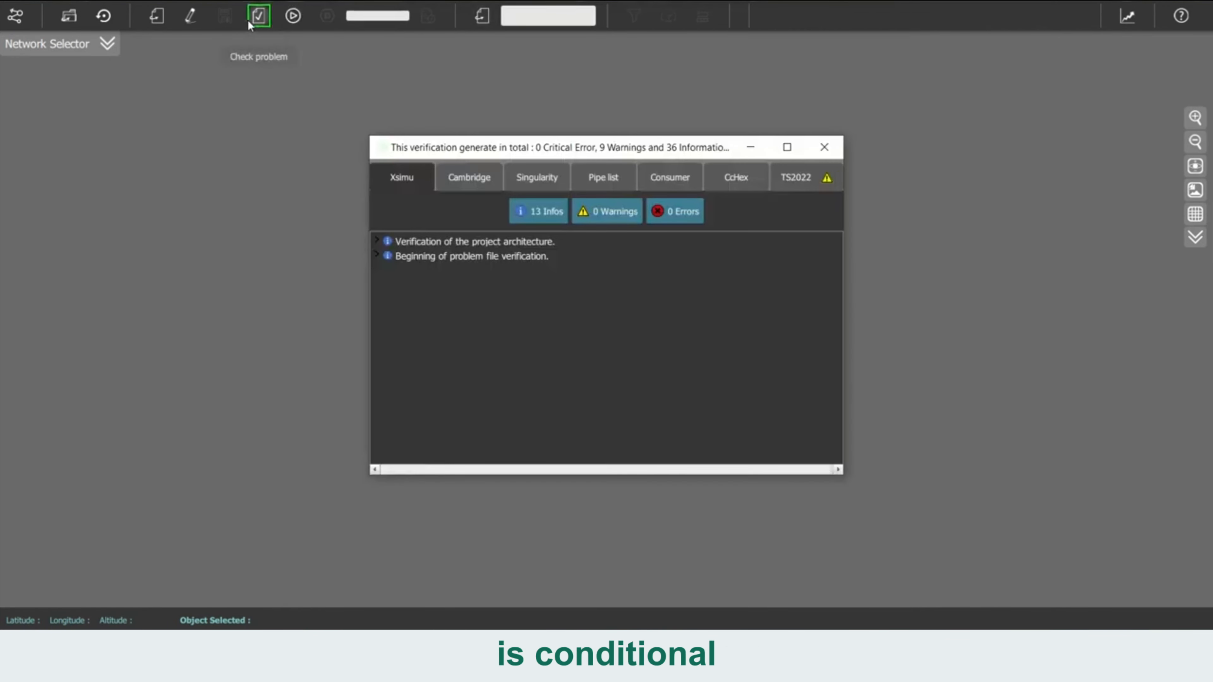
click(829, 148)
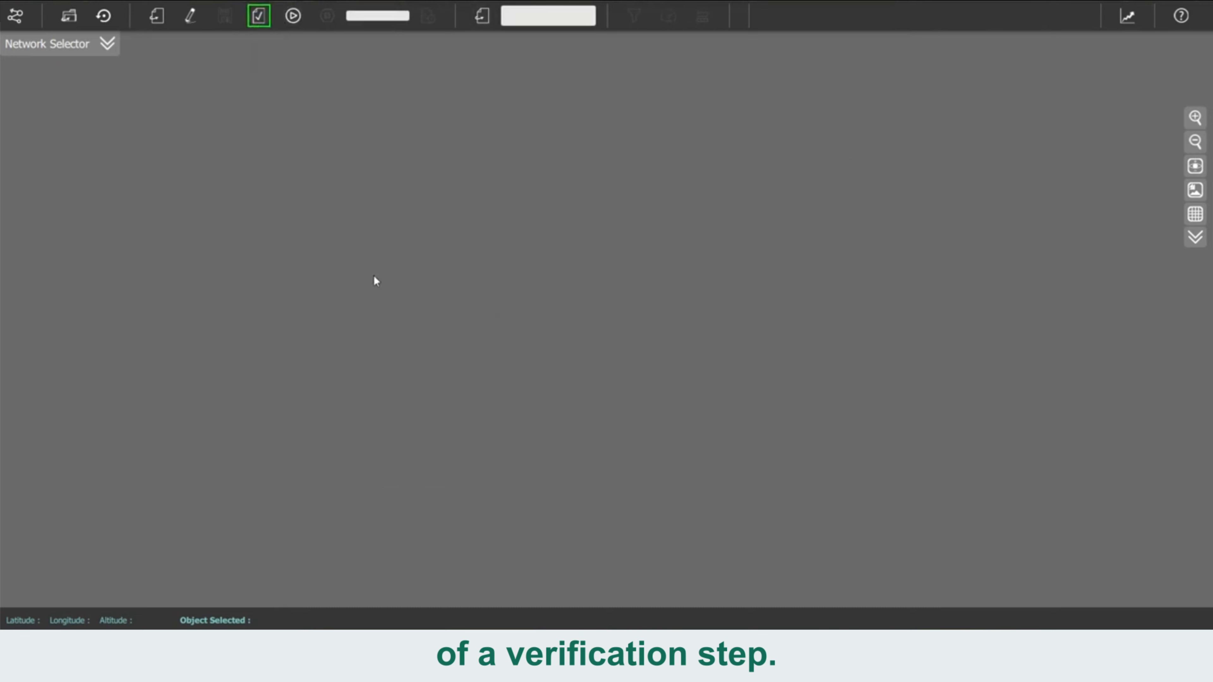
click(292, 19)
click(671, 352)
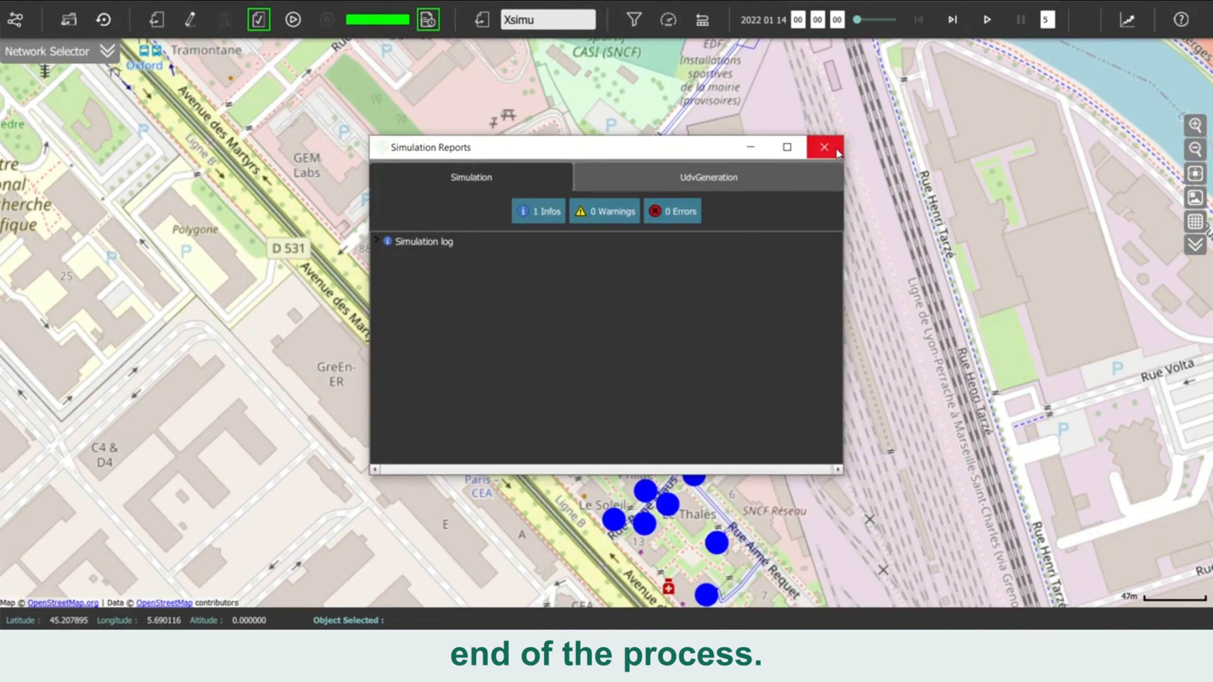
click(824, 147)
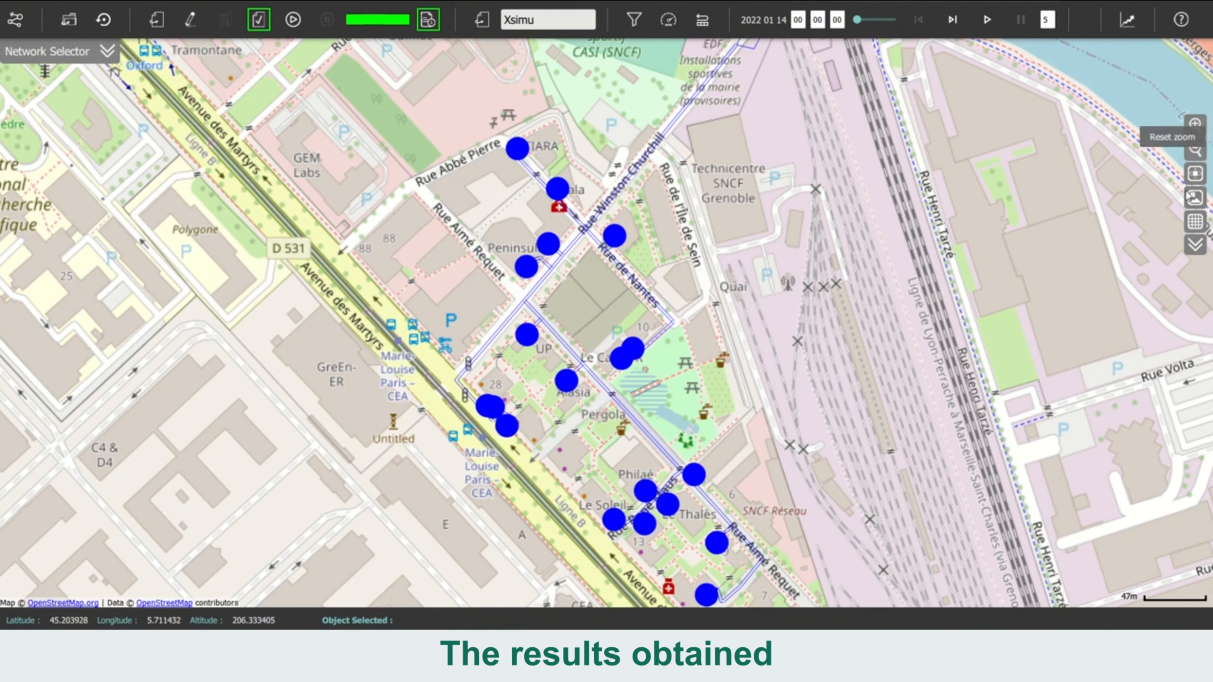
Hide the background map and apply the baseConf.json colormap configuration to the network results
click(1195, 197)
click(1195, 245)
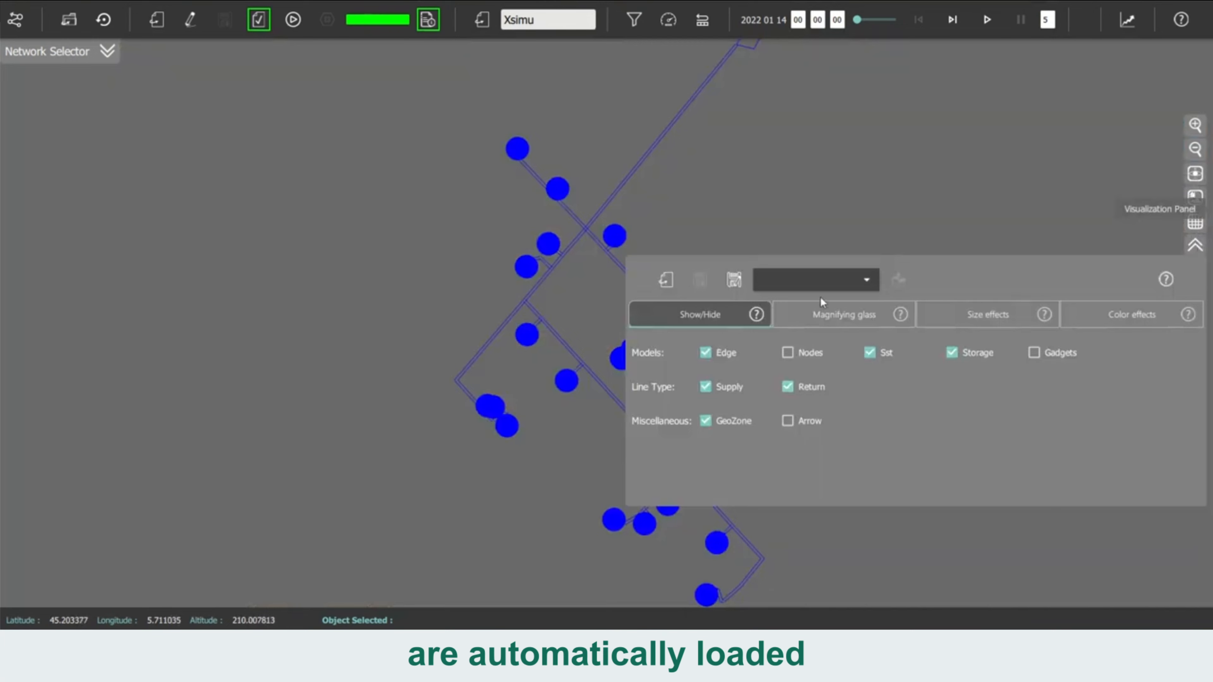
click(664, 279)
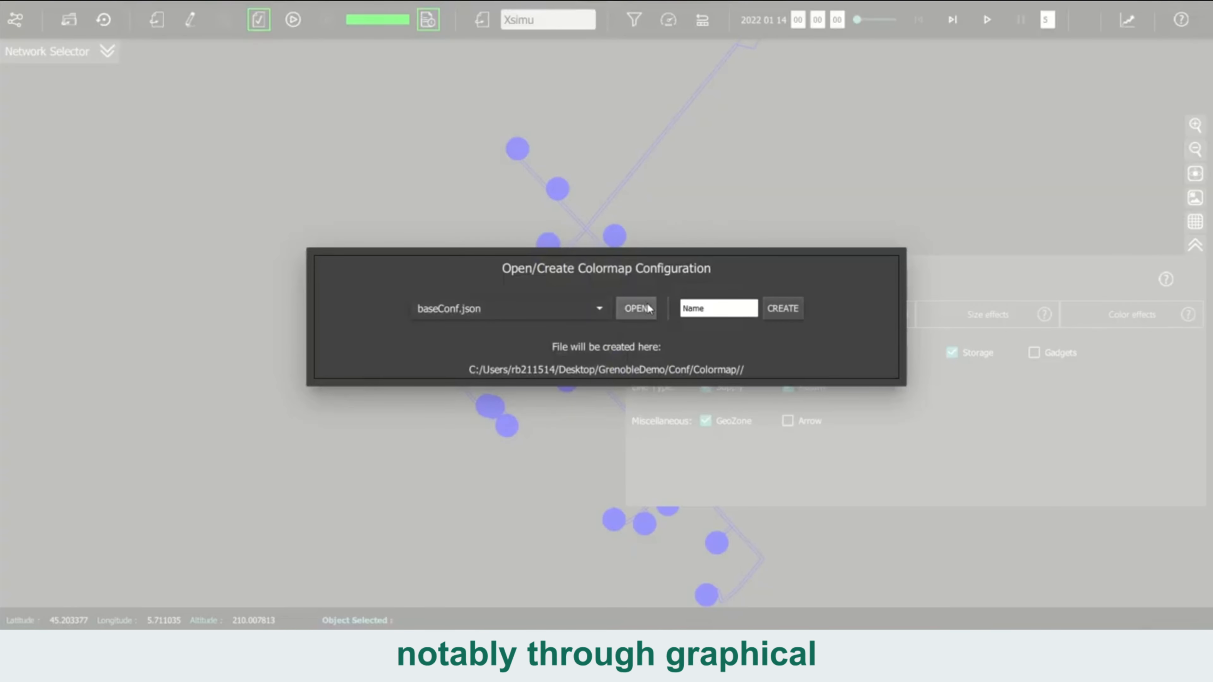
click(642, 315)
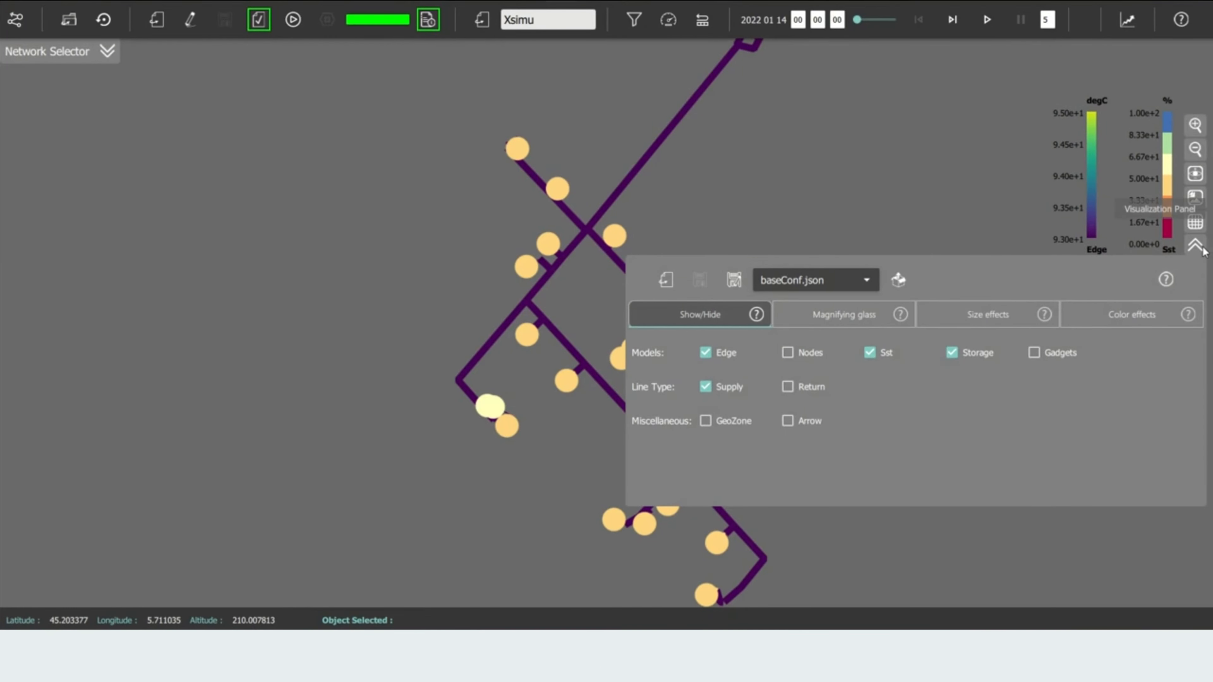
click(1195, 245)
Move the result time forward to examine how the coloured network results evolve
drag(858, 20, 892, 19)
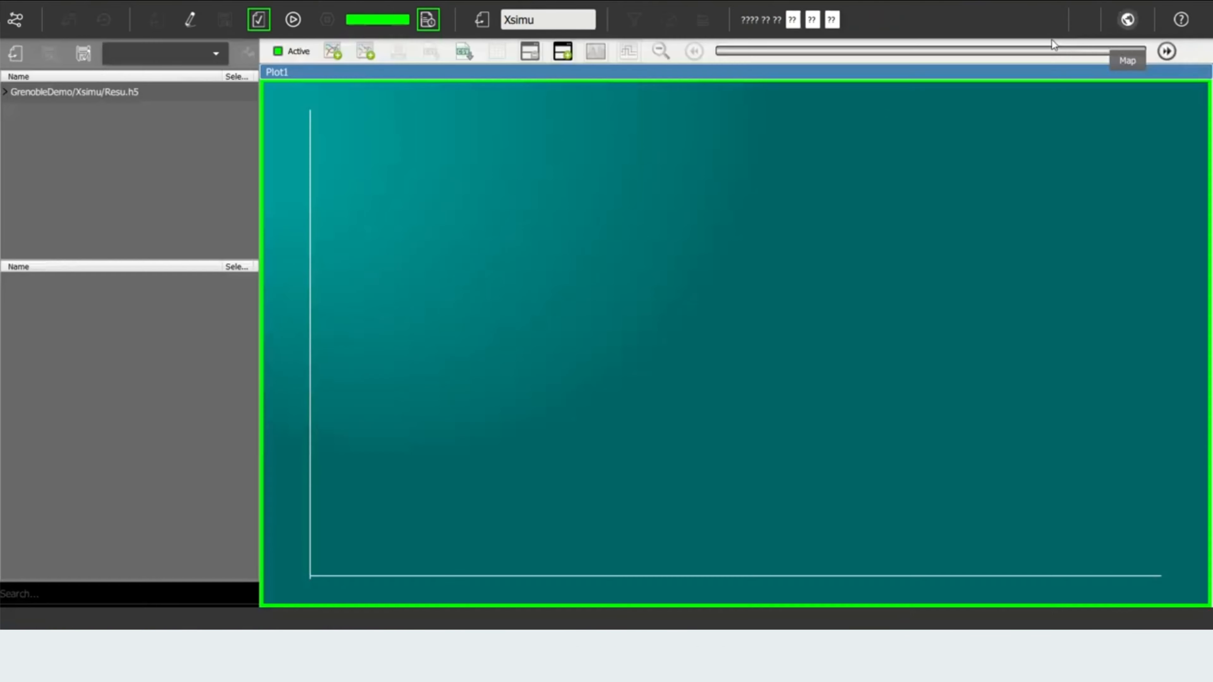
Open the Plot.json plotter configuration to examine the simulation result curves, and return to the map view
click(13, 55)
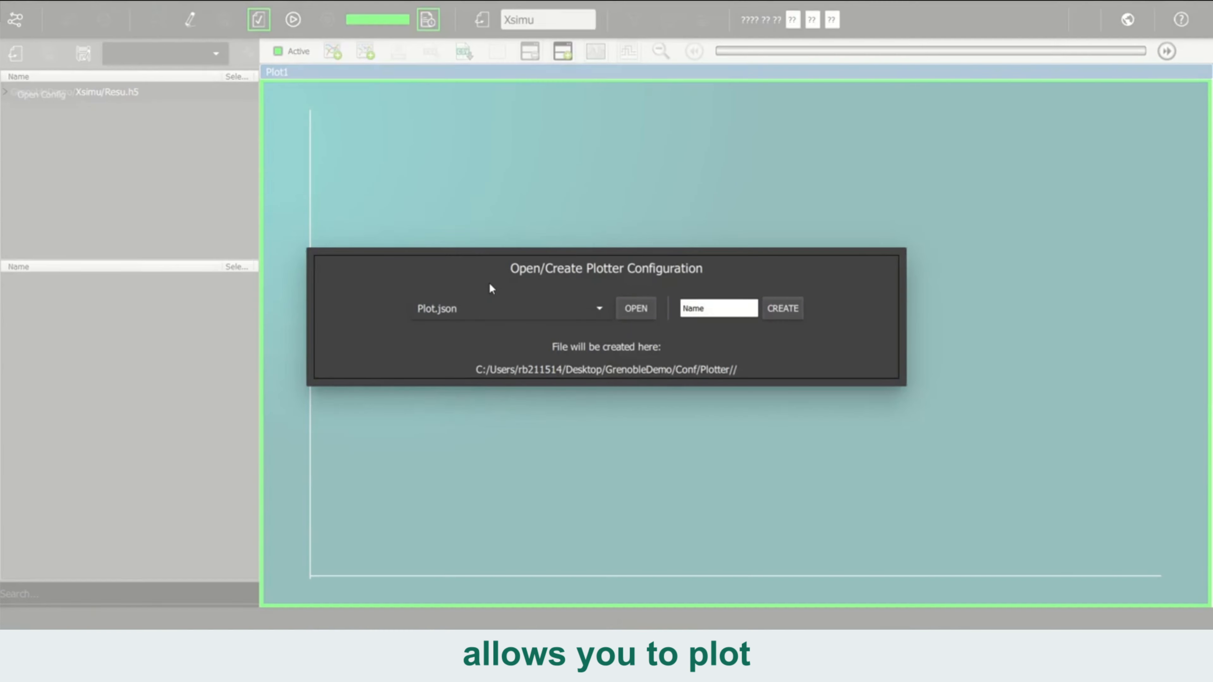
click(640, 310)
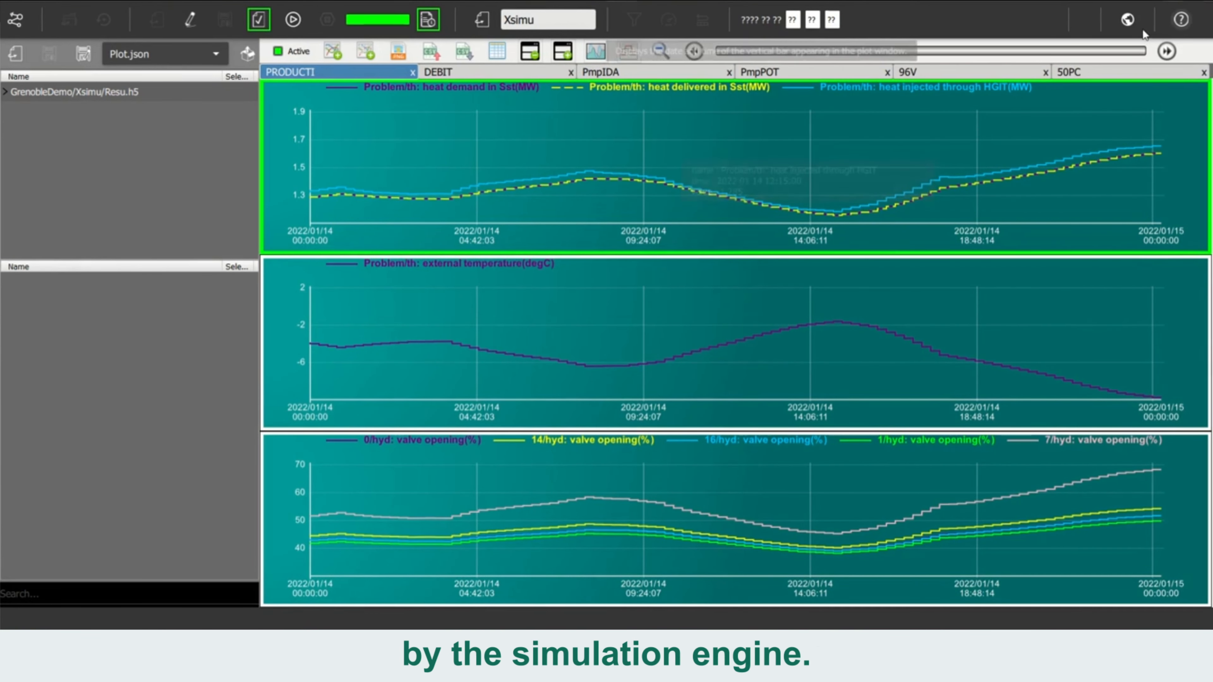
click(1128, 21)
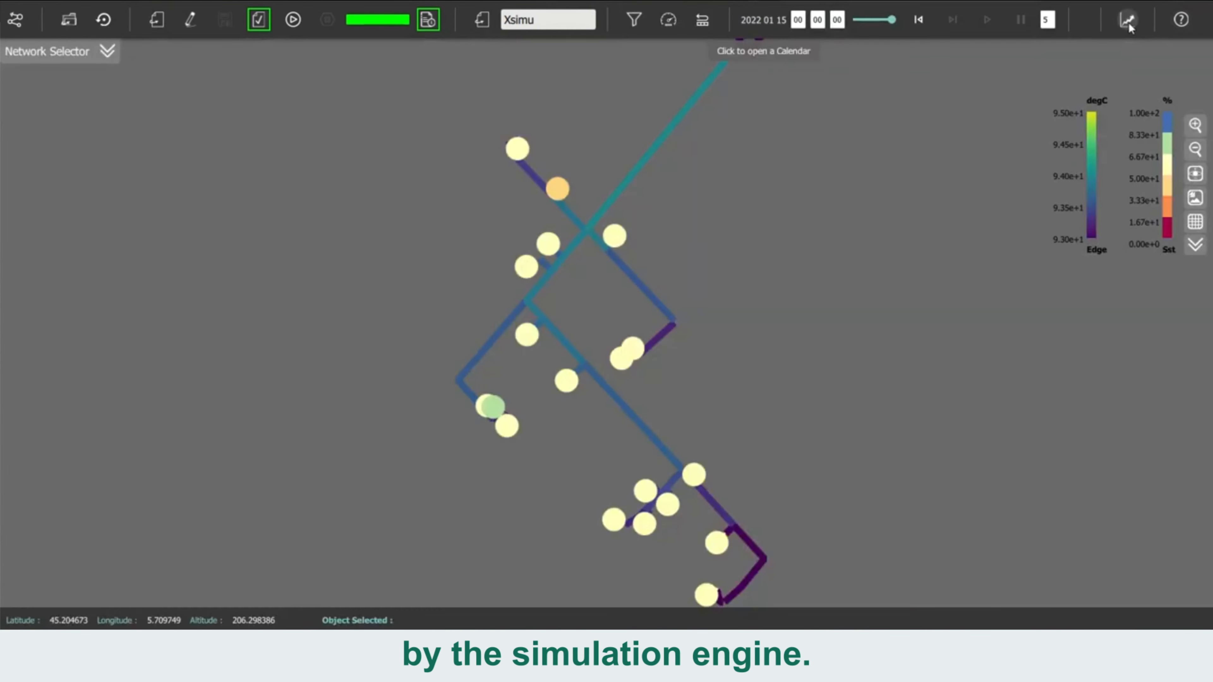
Return to network modelling mode and list the Edge objects in a maximized filter table
click(14, 20)
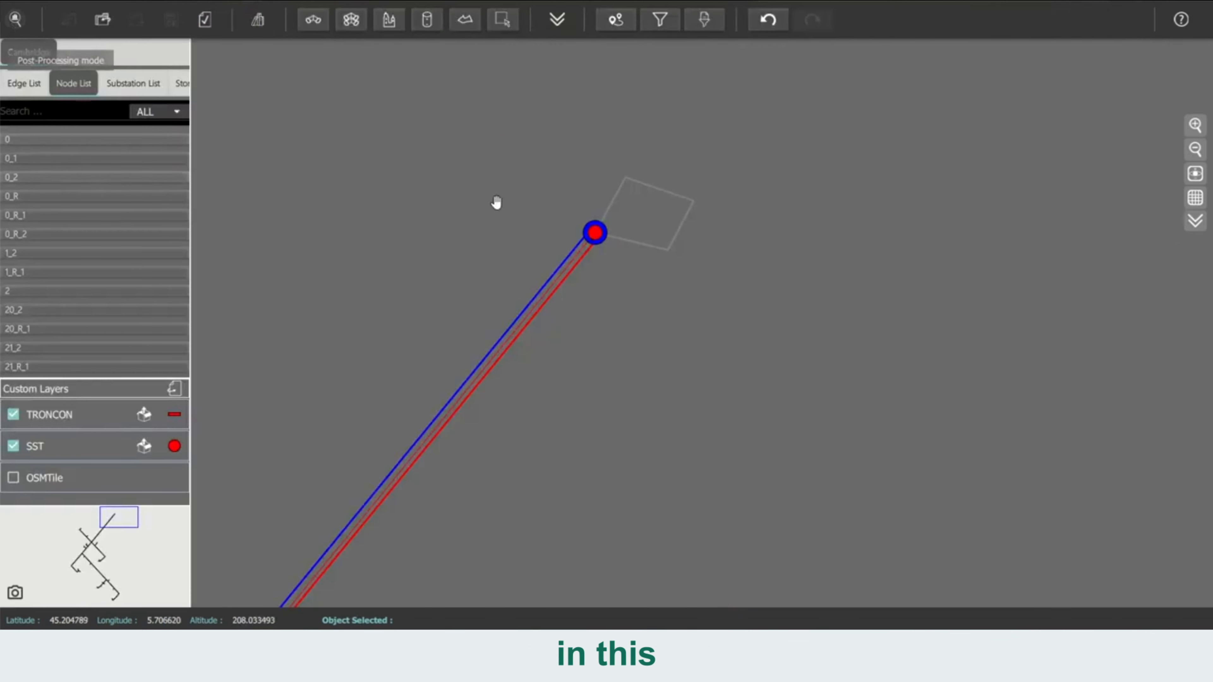
click(669, 21)
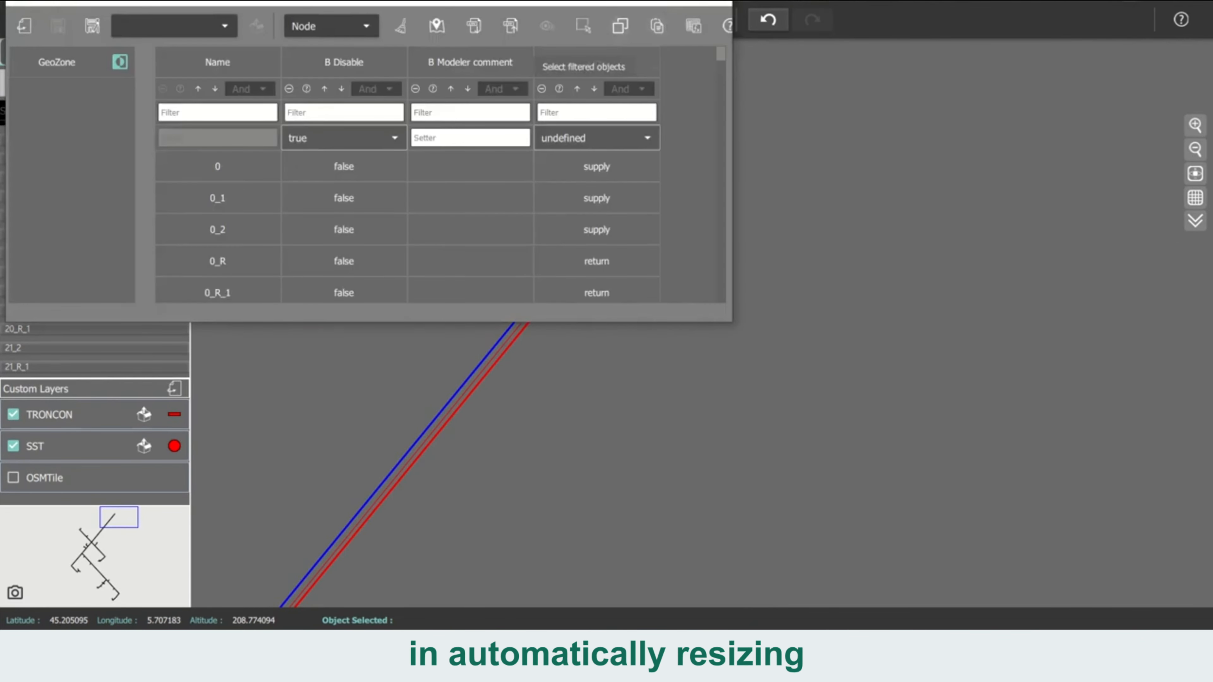
click(572, 82)
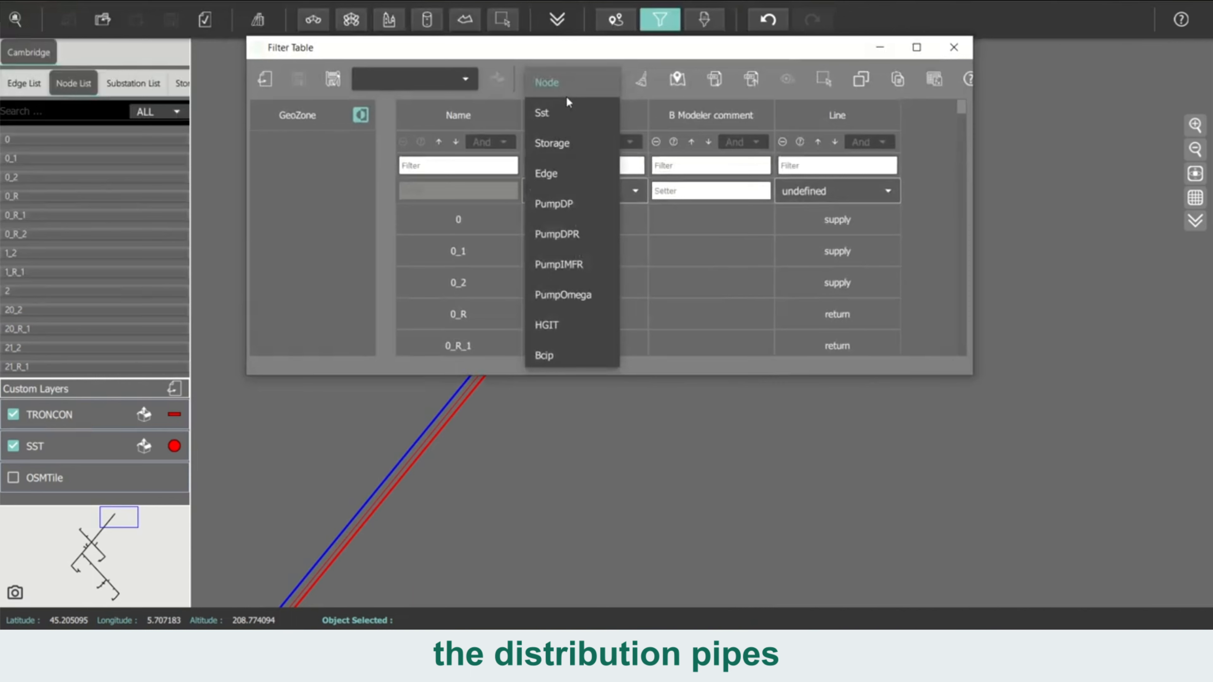
click(560, 174)
click(916, 46)
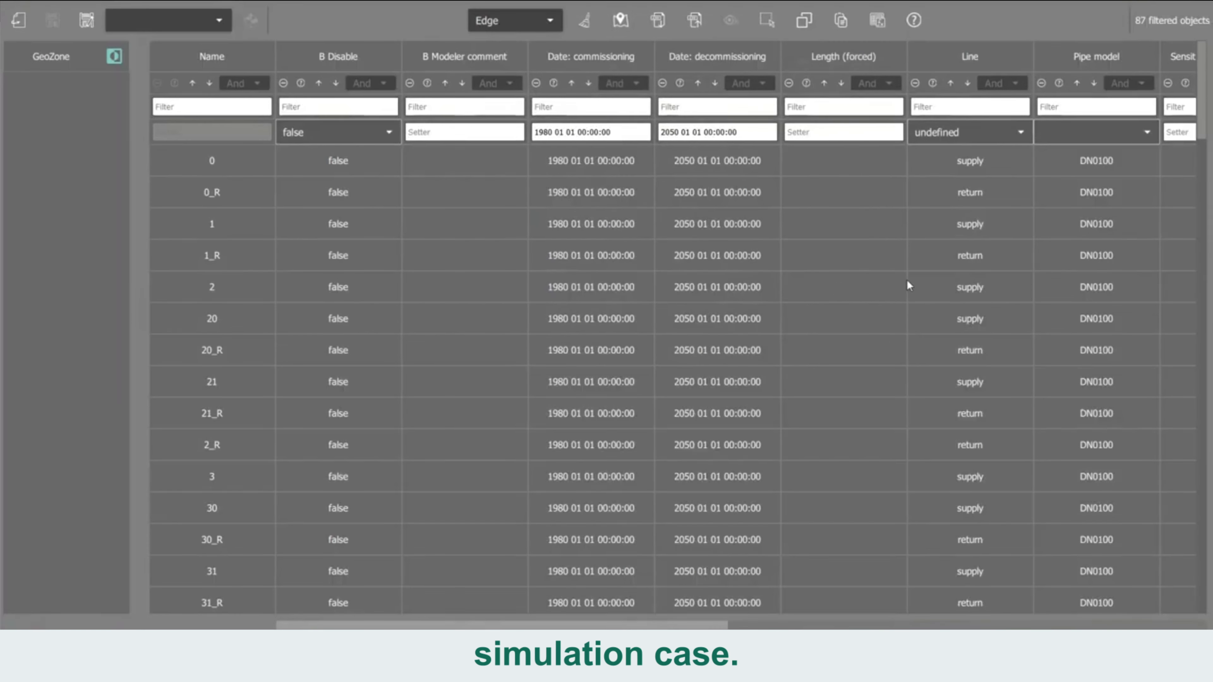
Set Siz. resizable to true for all edges, confirm the bulk change, and leave the filter table
scroll(736, 334, right, 5)
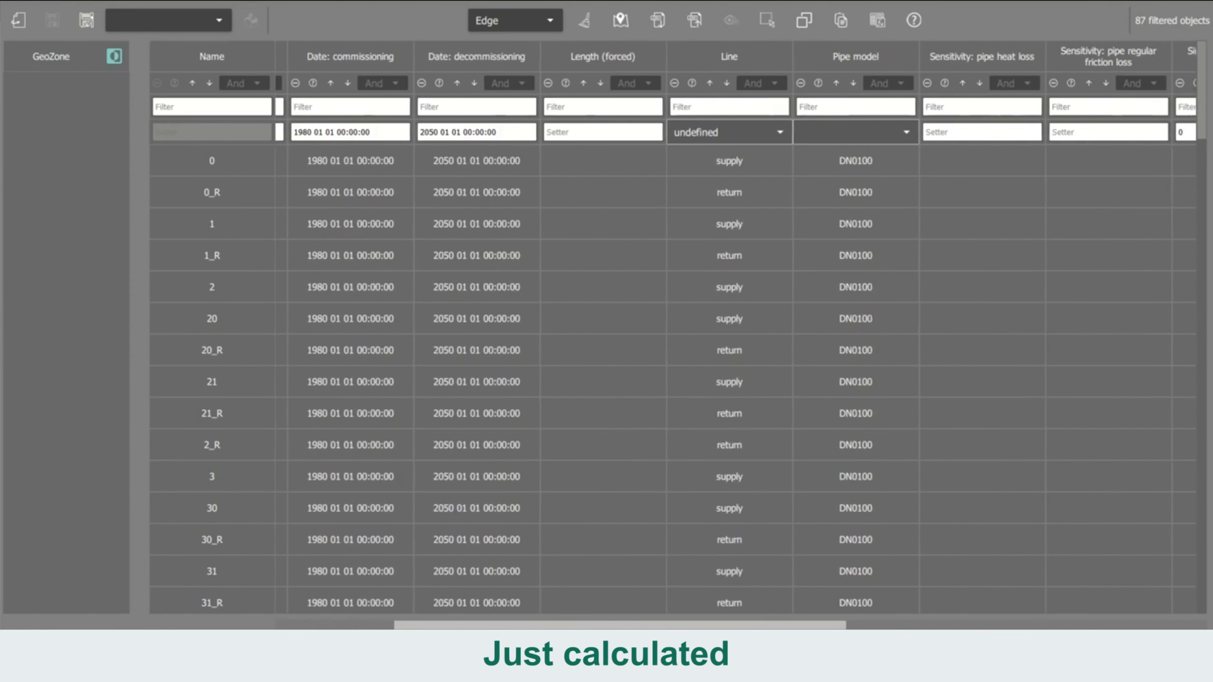
scroll(939, 111, right, 5)
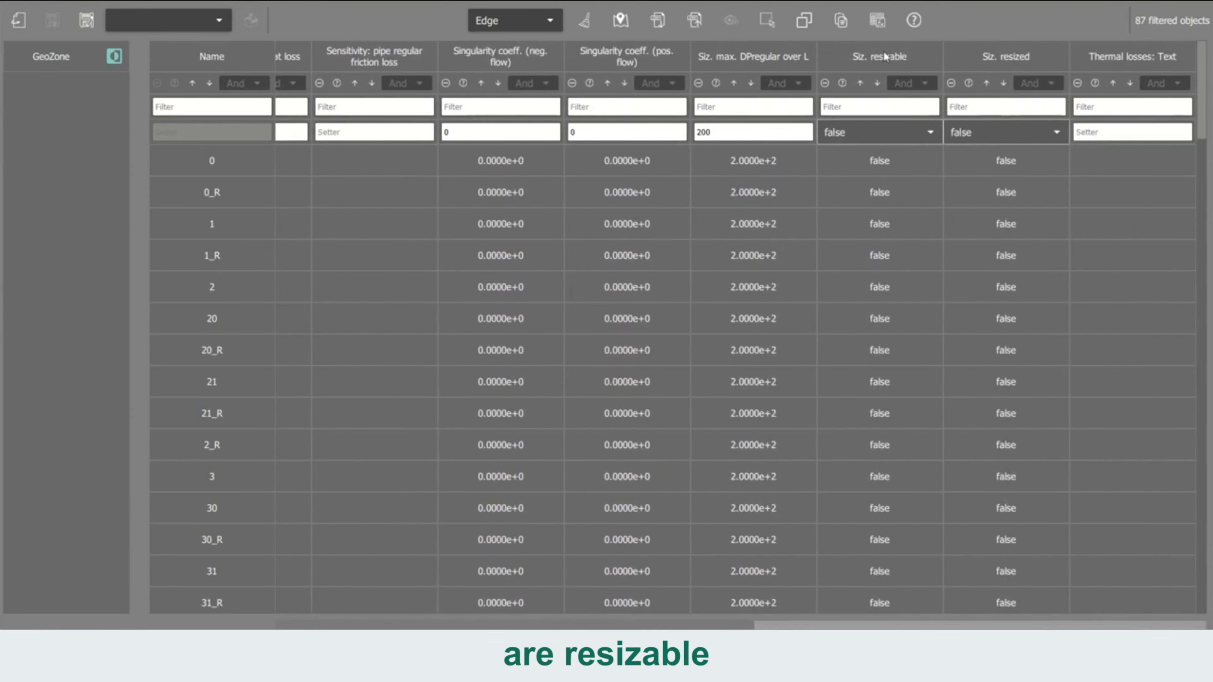
click(912, 127)
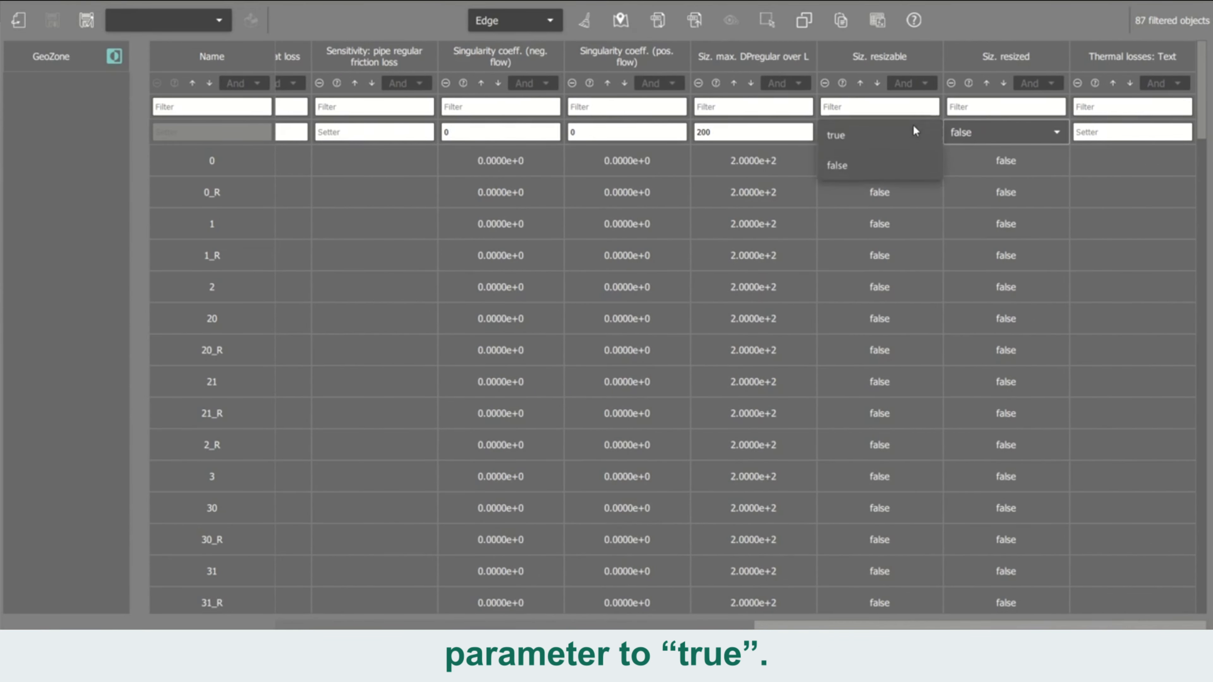
click(863, 136)
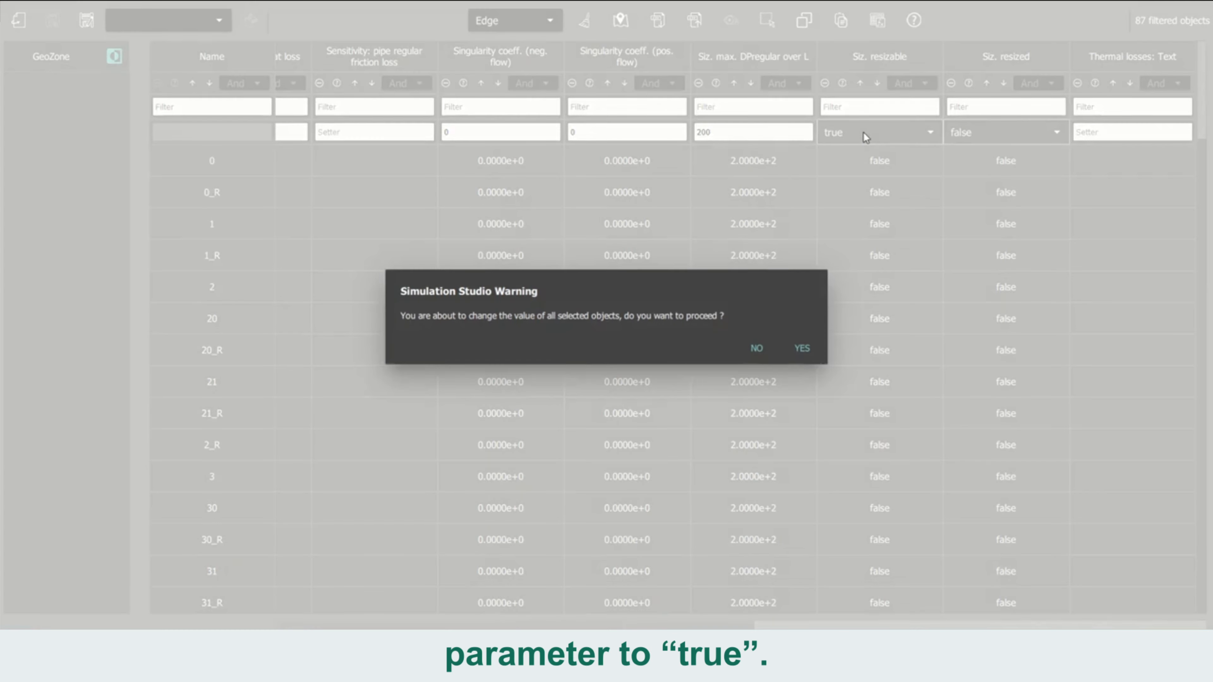
click(808, 351)
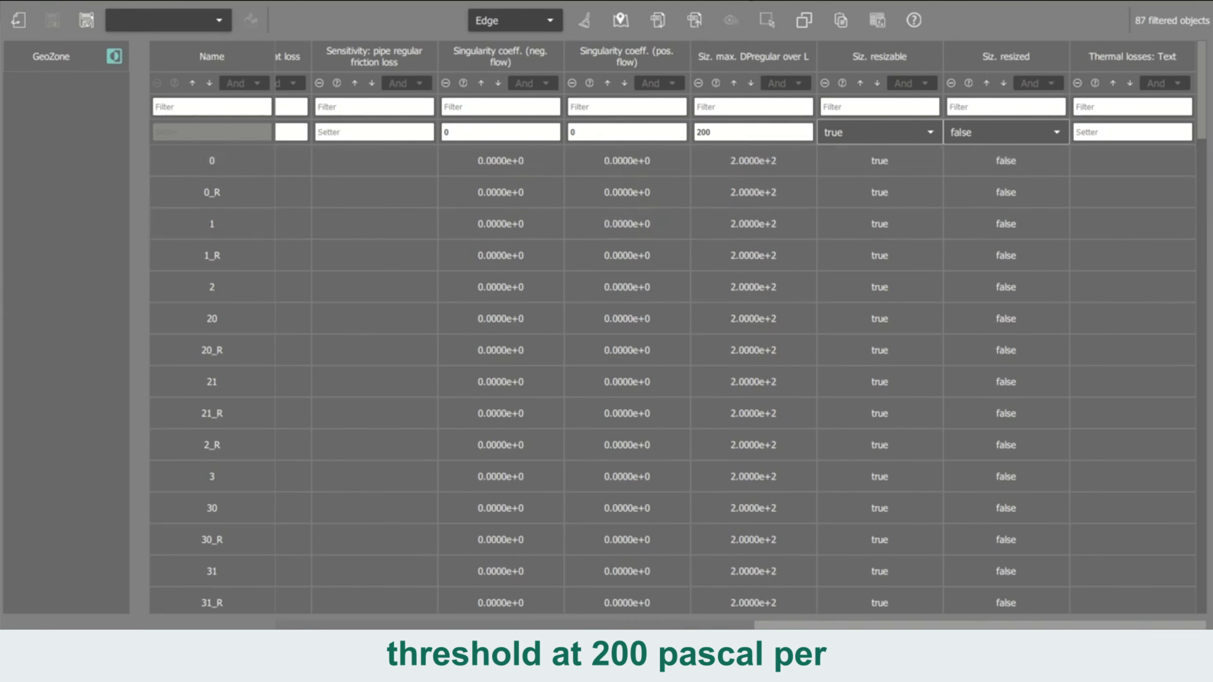
mouse_move(787, 2)
drag(787, 2, 833, 135)
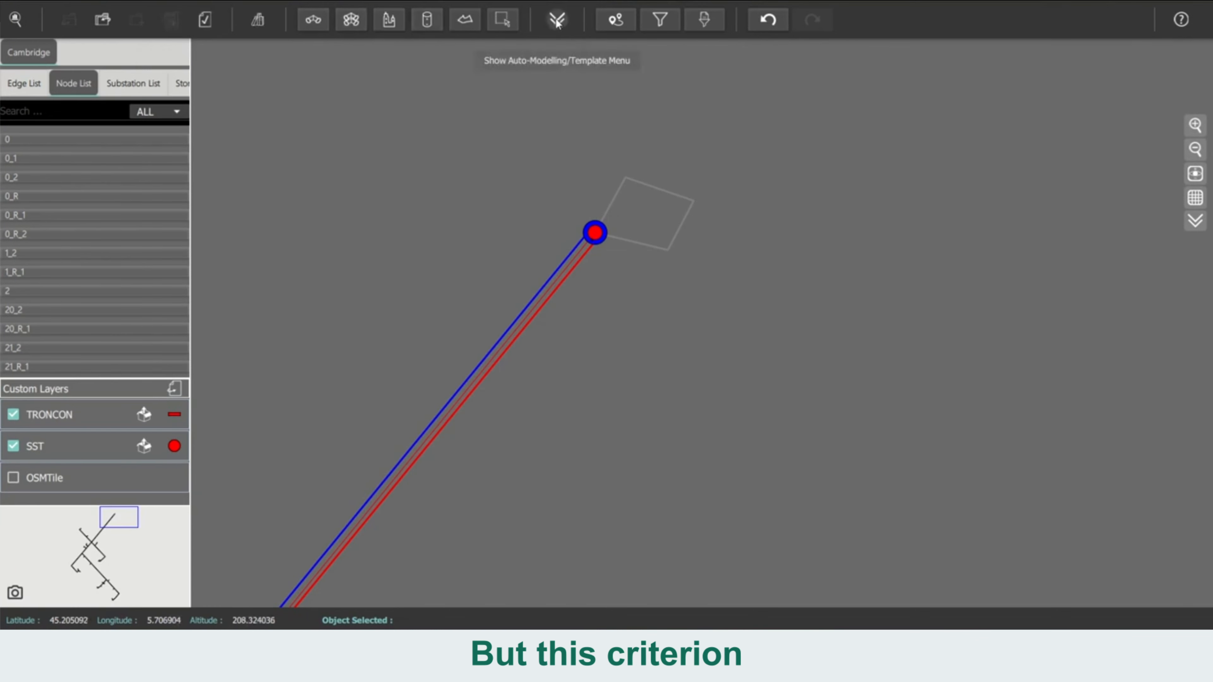
Set Simu problem directory #01 of the Edge Resizing function to Xsimu and run the resizing
click(557, 19)
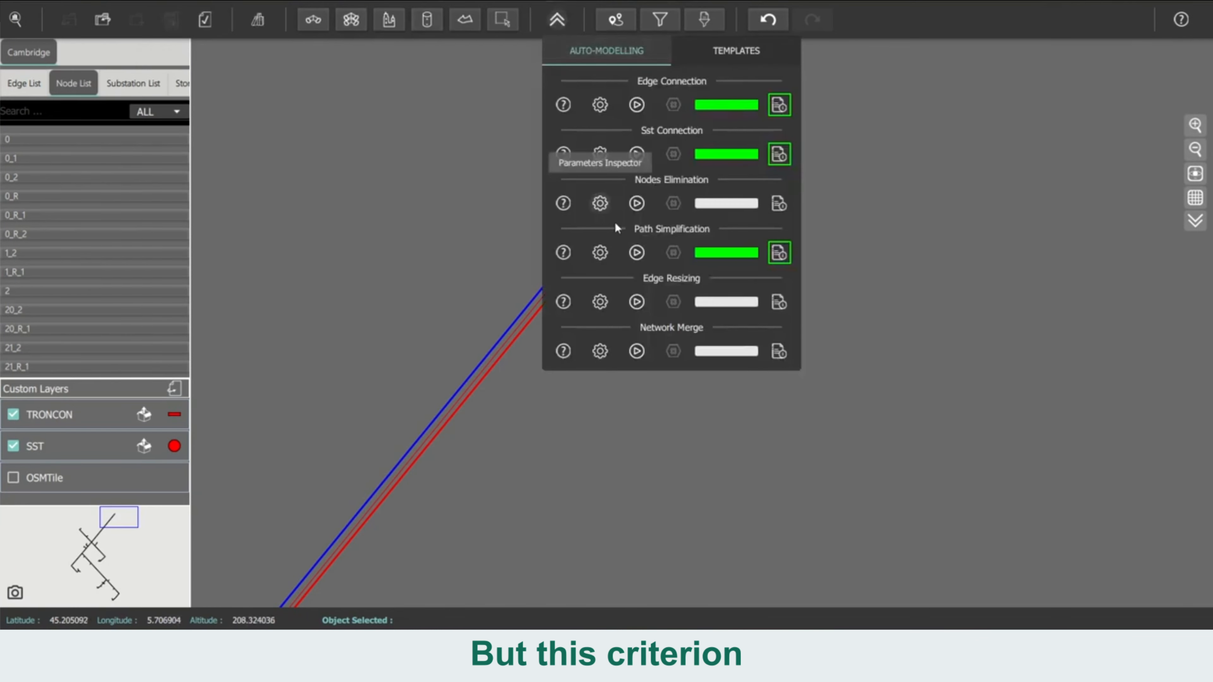
click(600, 302)
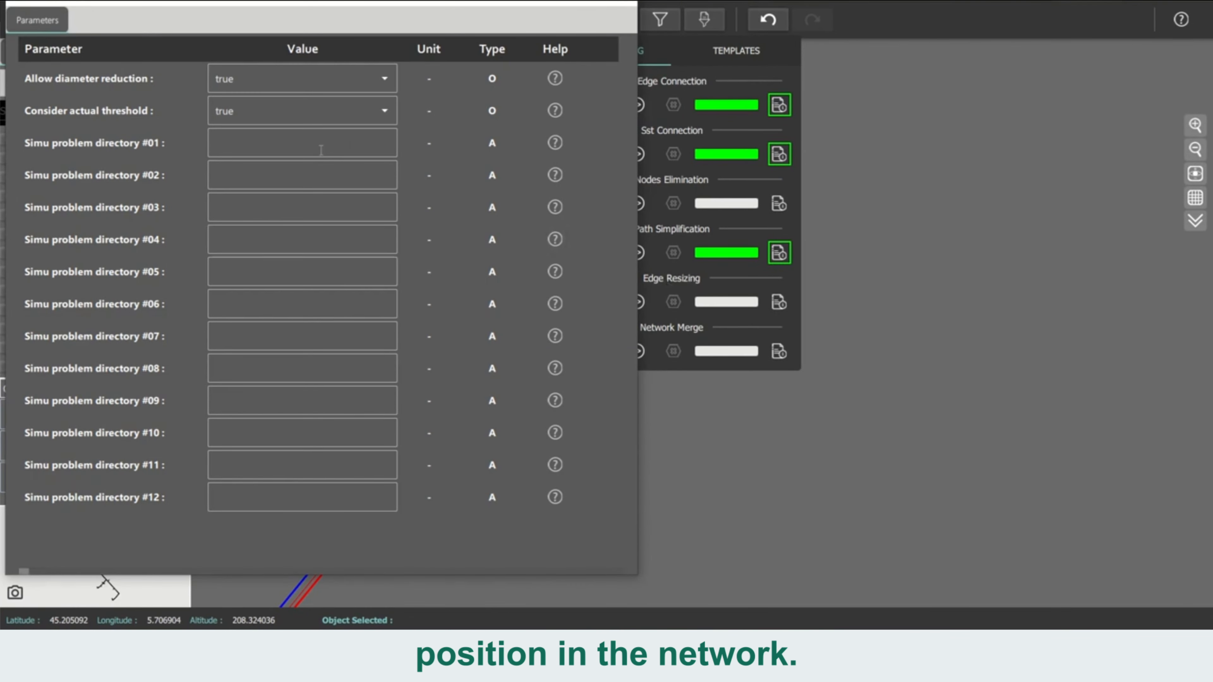
text(Sim1)
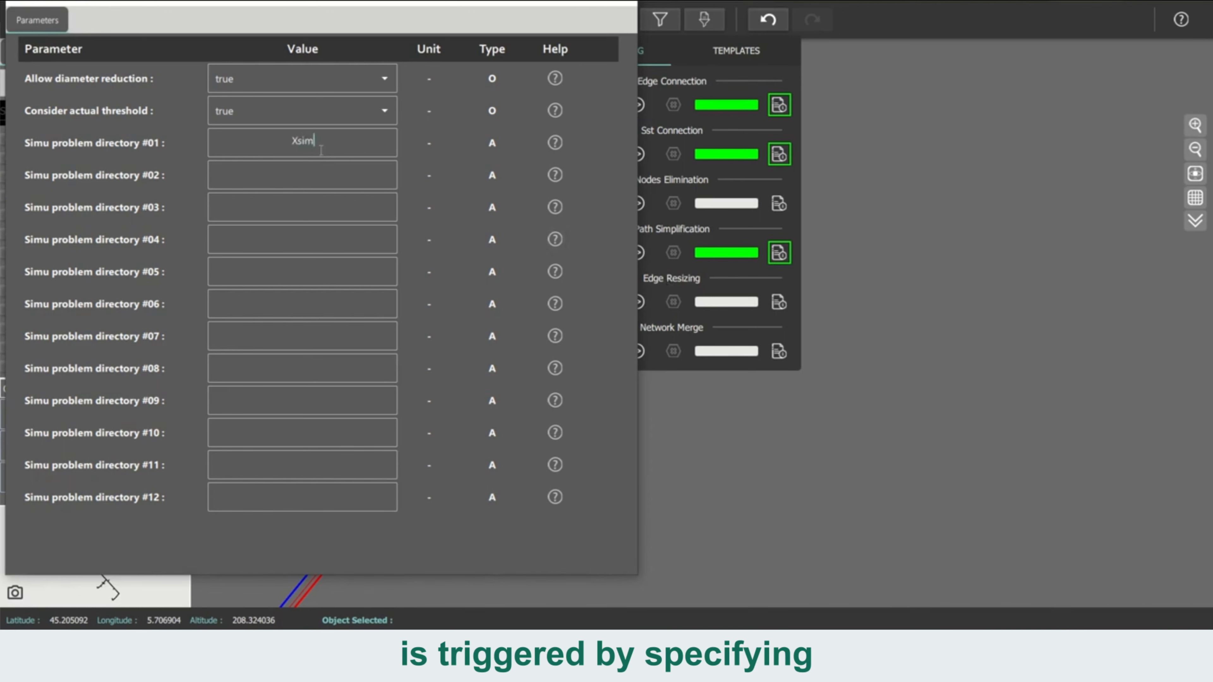
key(Return)
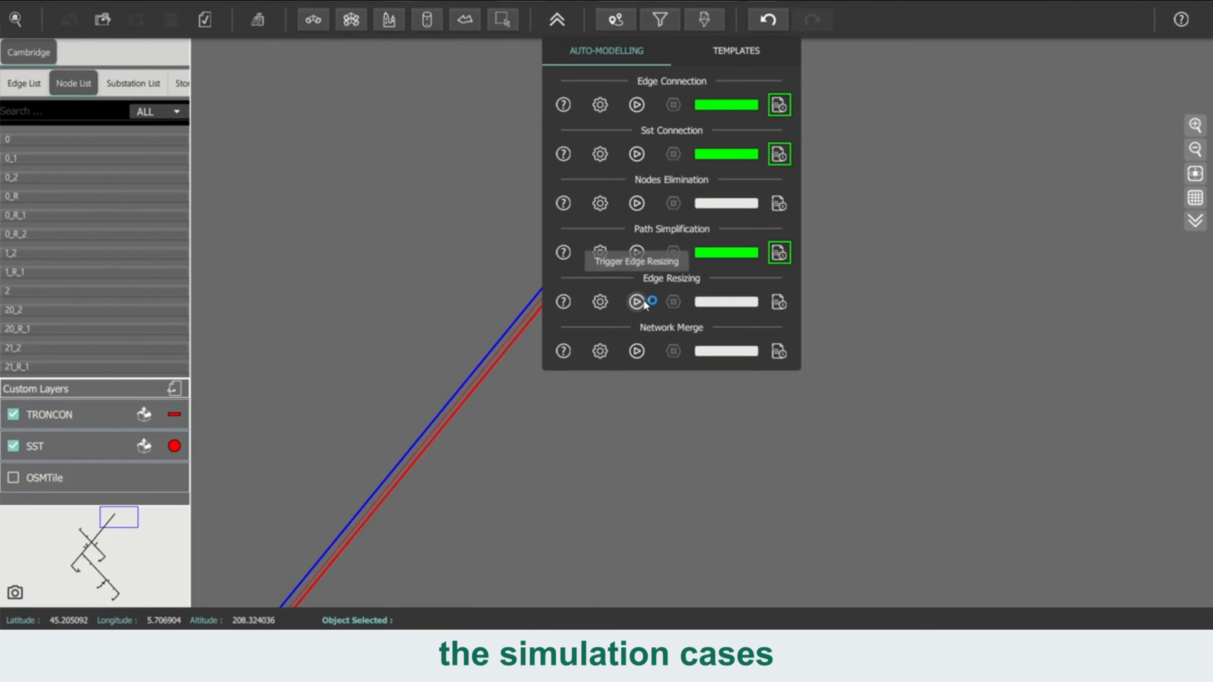
click(636, 302)
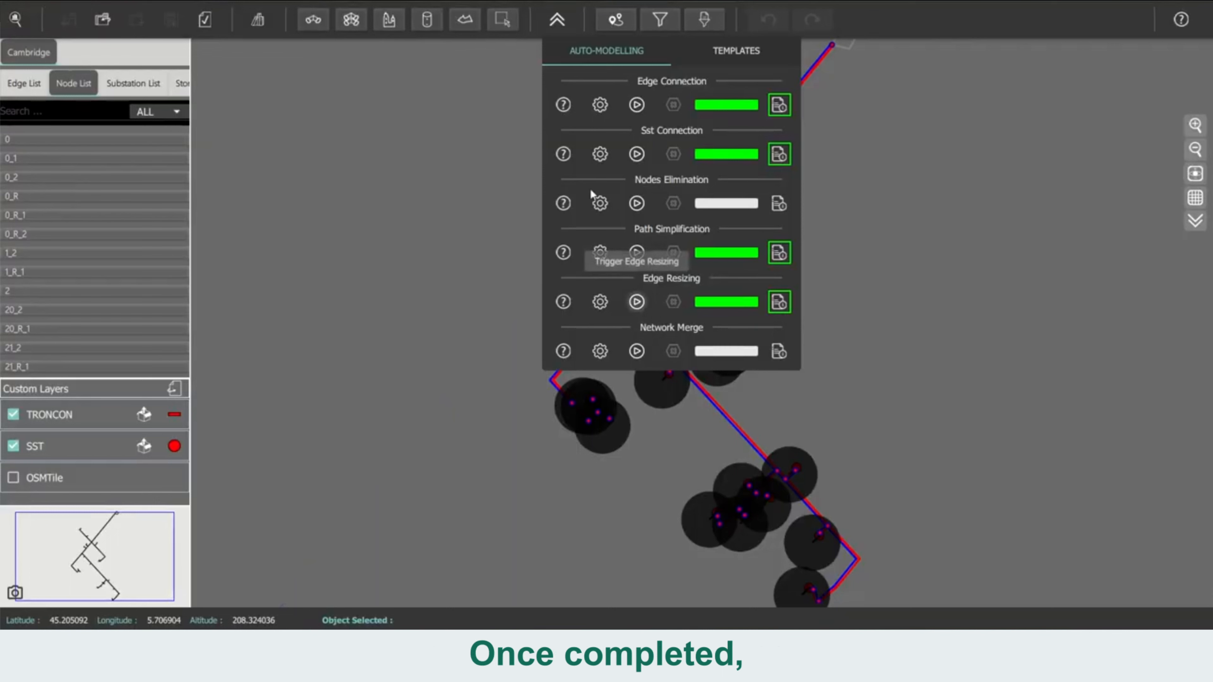
Review the Edge Resizing report's execution summary, covering the total replaced length and the replaced length by pipe model
click(779, 301)
click(376, 300)
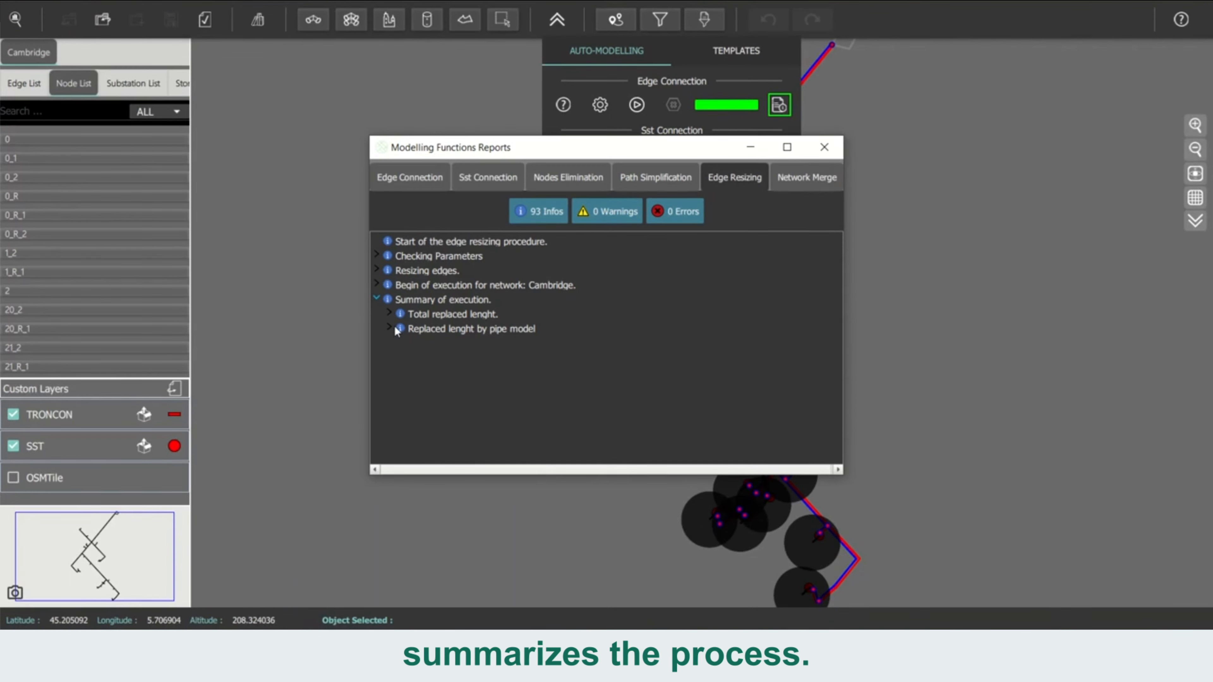
click(391, 315)
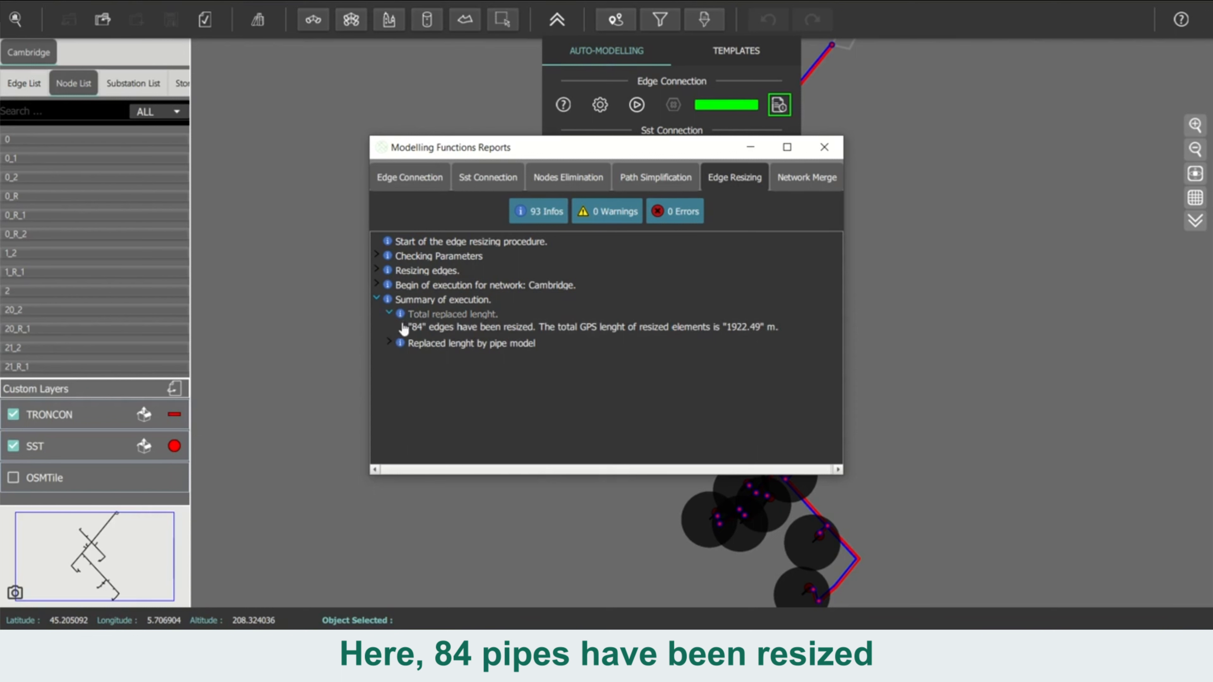
click(390, 343)
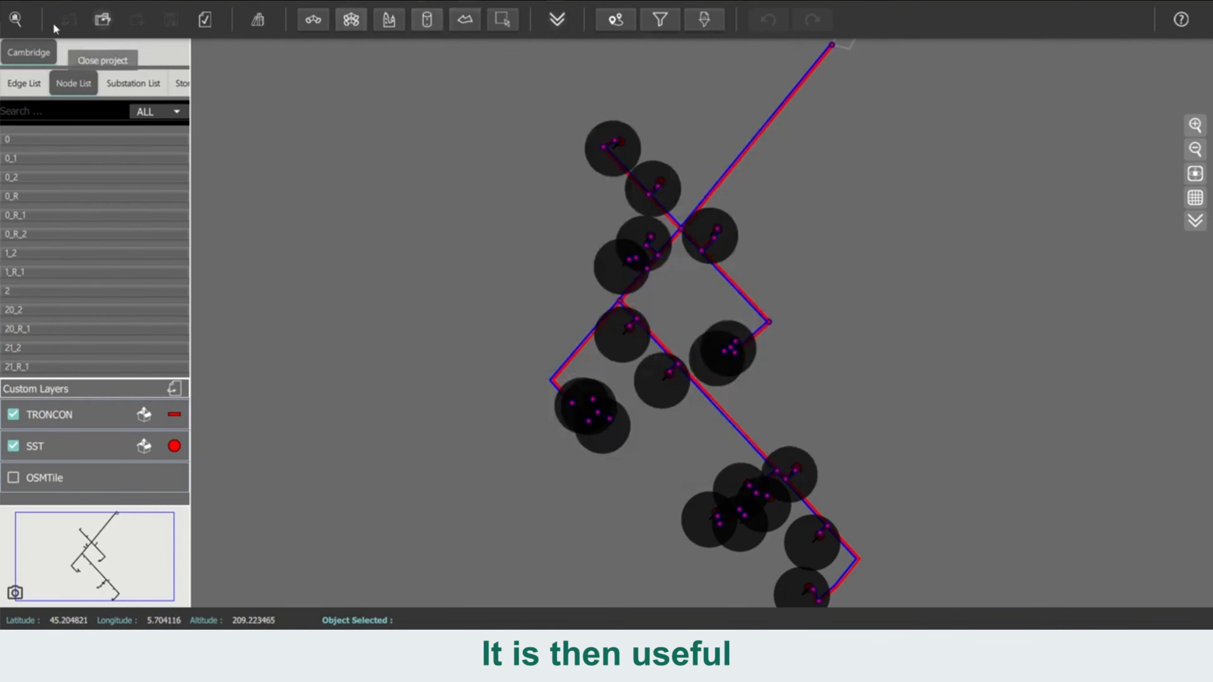
Switch to post-processing mode, rerun the Xsimu simulation overwriting the existing result file, and close the simulation report
click(15, 19)
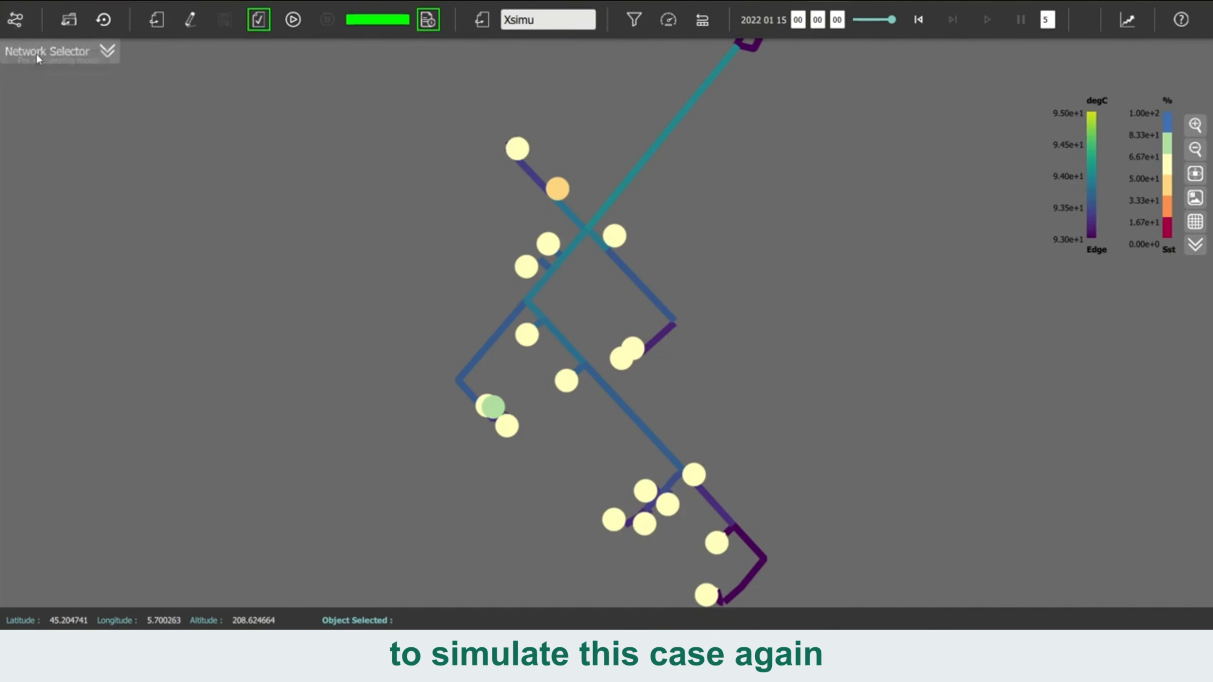
click(293, 20)
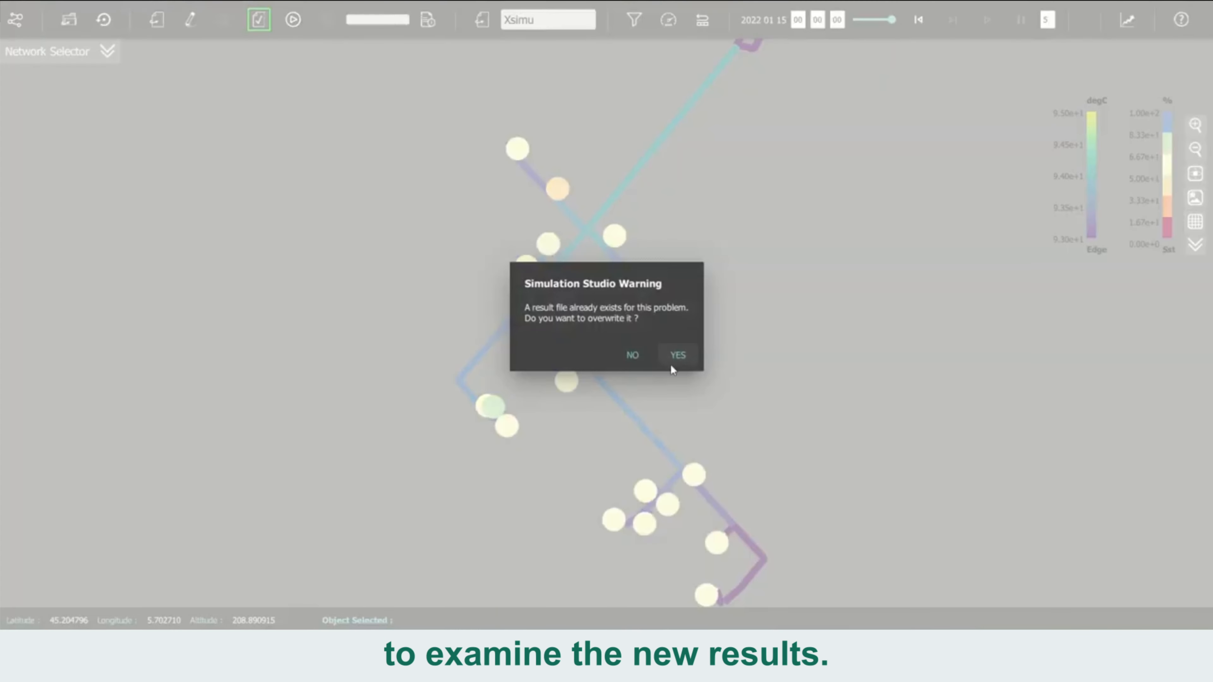
click(678, 355)
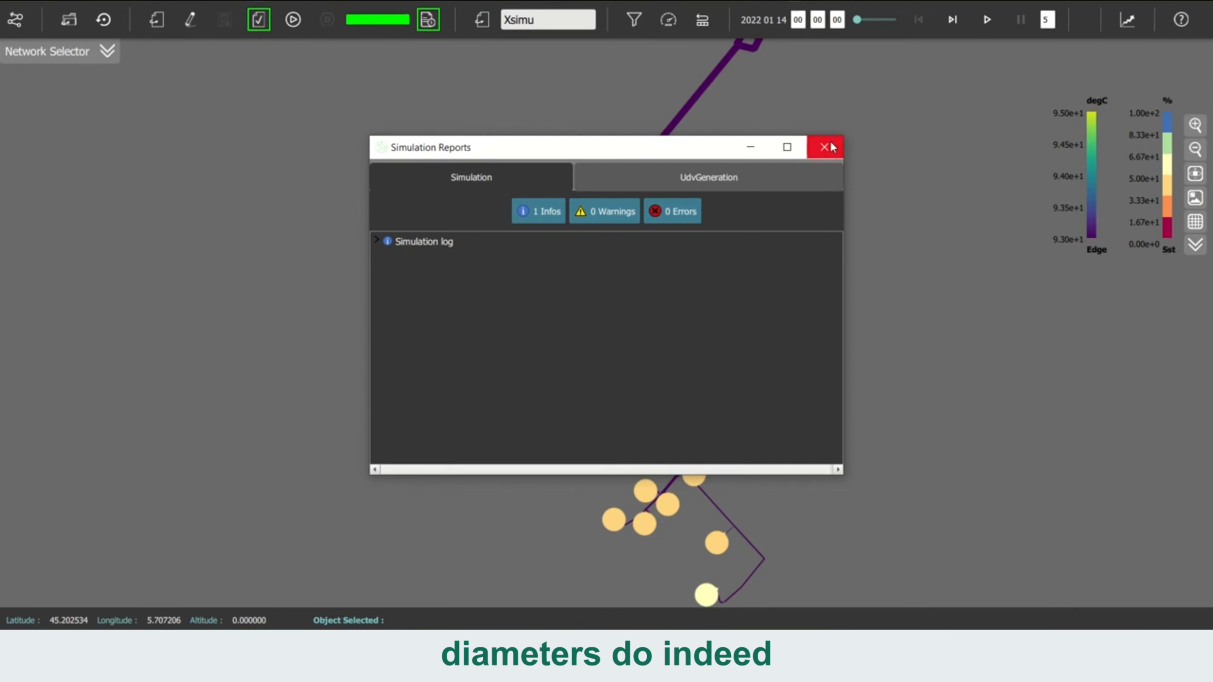
click(826, 146)
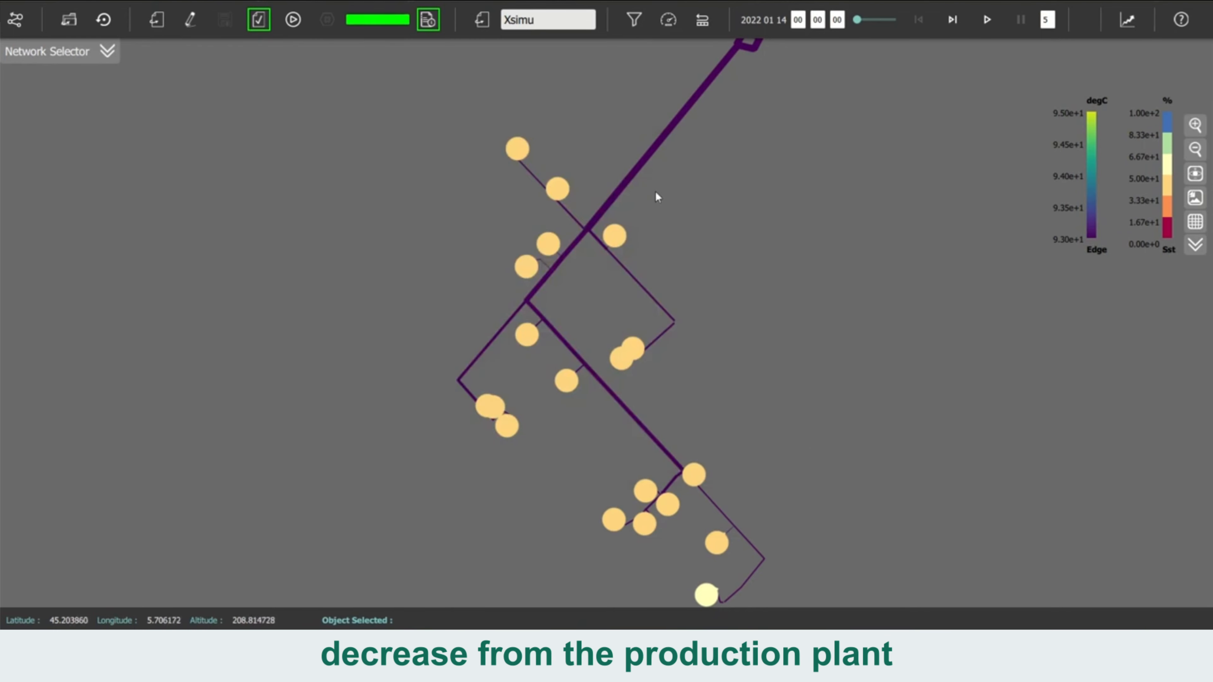